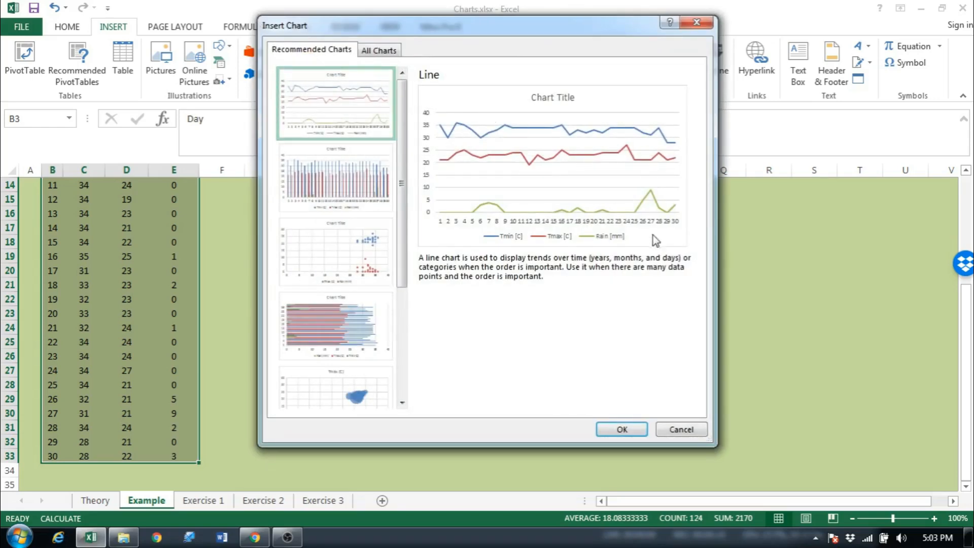
- Insert the recommended line chart of the weather data, place it beside the table, and enlarge it to span columns F to P
{"action": "left_click", "coordinate": [622, 430]}
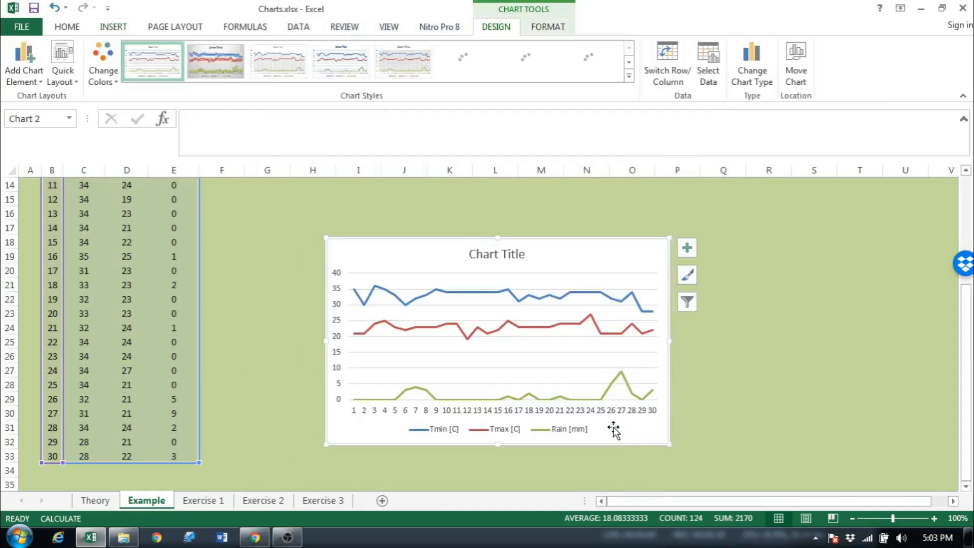
{"action": "left_click_drag", "start_coordinate": [969, 387], "coordinate": [967, 278]}
{"action": "left_click_drag", "start_coordinate": [408, 432], "coordinate": [294, 209]}
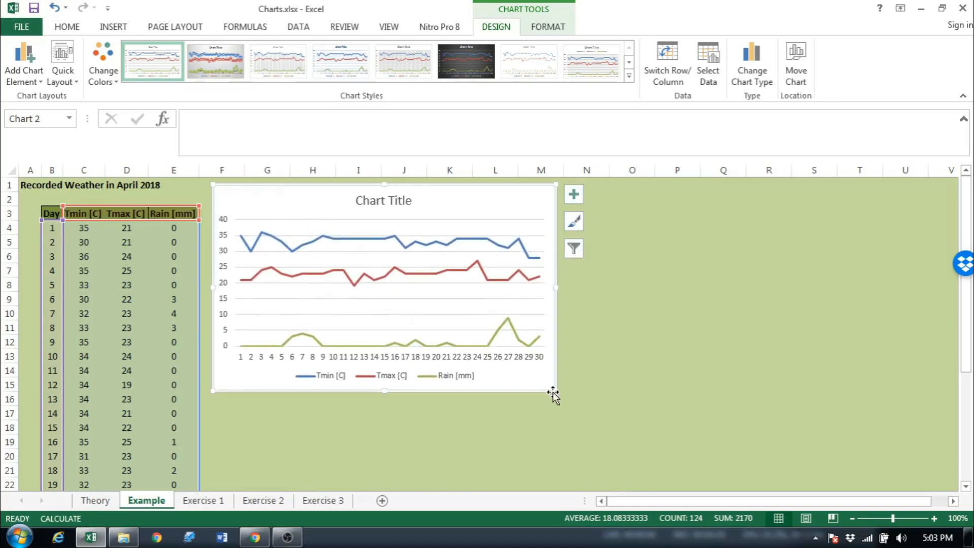
{"action": "left_click_drag", "start_coordinate": [556, 389], "coordinate": [700, 472]}
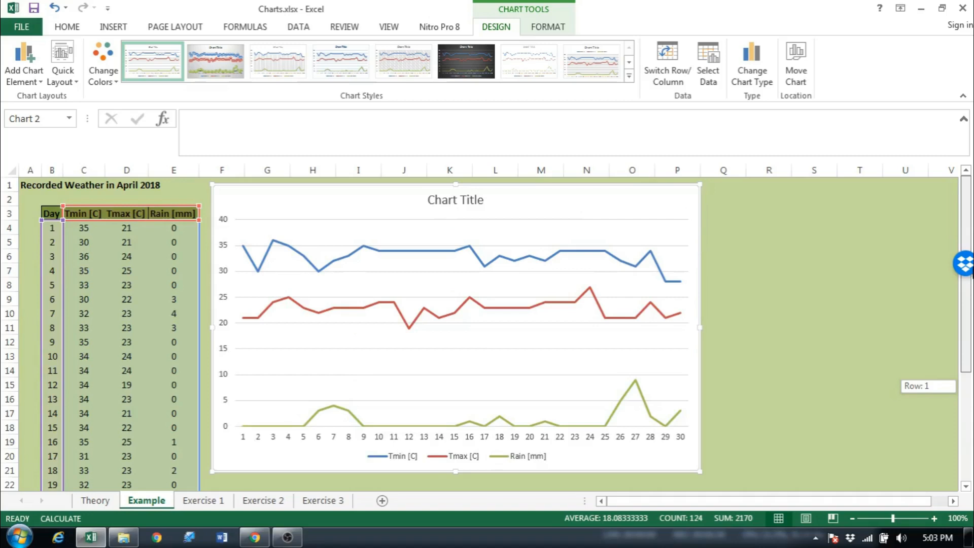
{"action": "left_click_drag", "start_coordinate": [973, 269], "coordinate": [972, 266]}
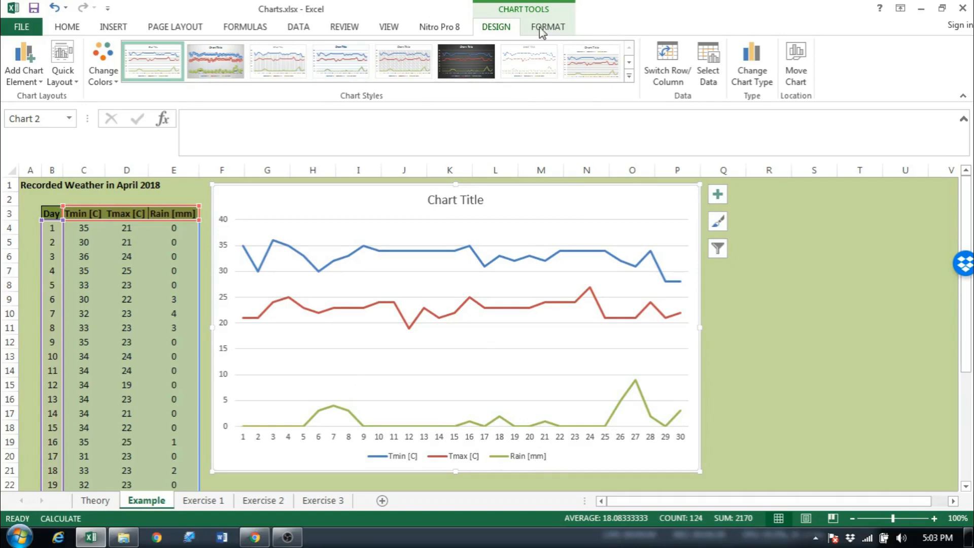
- Apply a quick layout that adds a vertical axis title to the line chart
{"action": "left_click", "coordinate": [543, 30]}
{"action": "left_click", "coordinate": [509, 31]}
{"action": "left_click", "coordinate": [157, 57]}
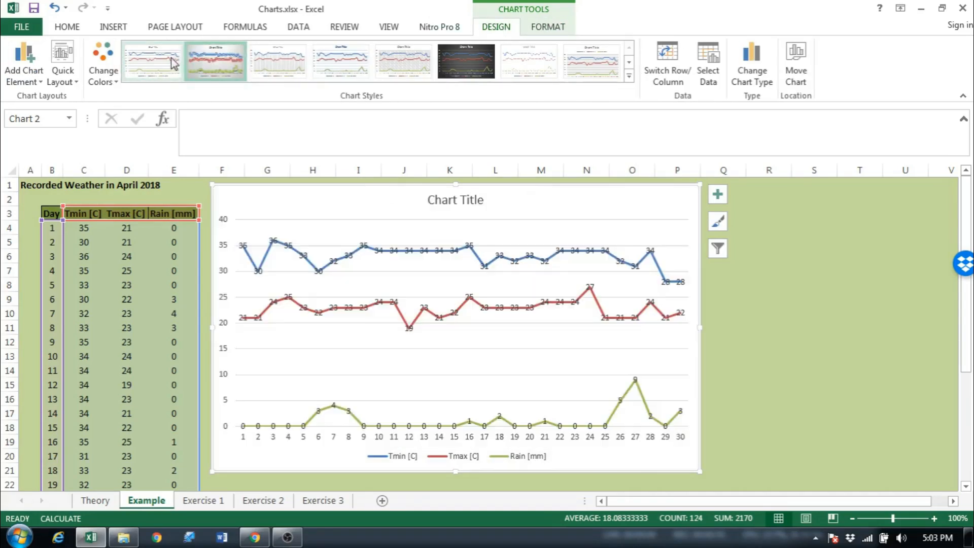
{"action": "left_click", "coordinate": [60, 63]}
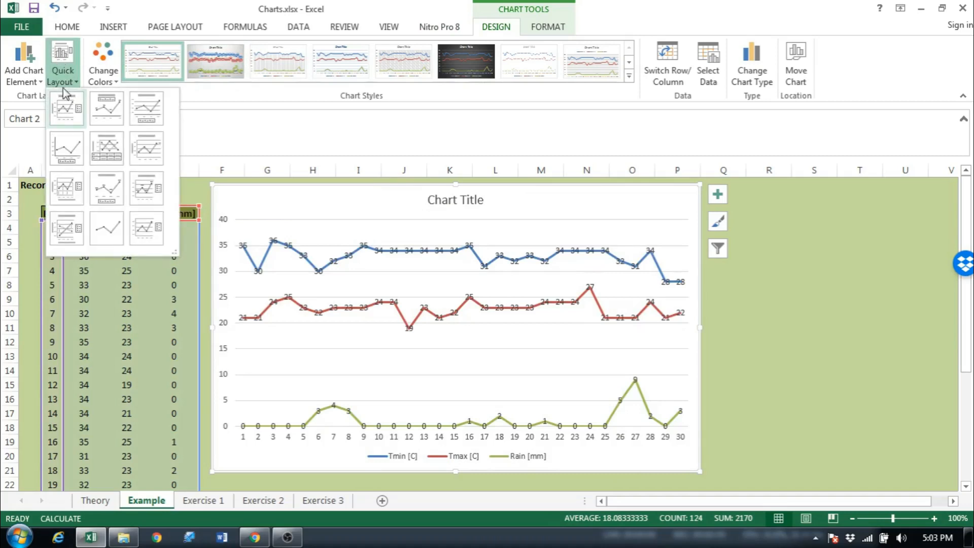
{"action": "left_click", "coordinate": [60, 114]}
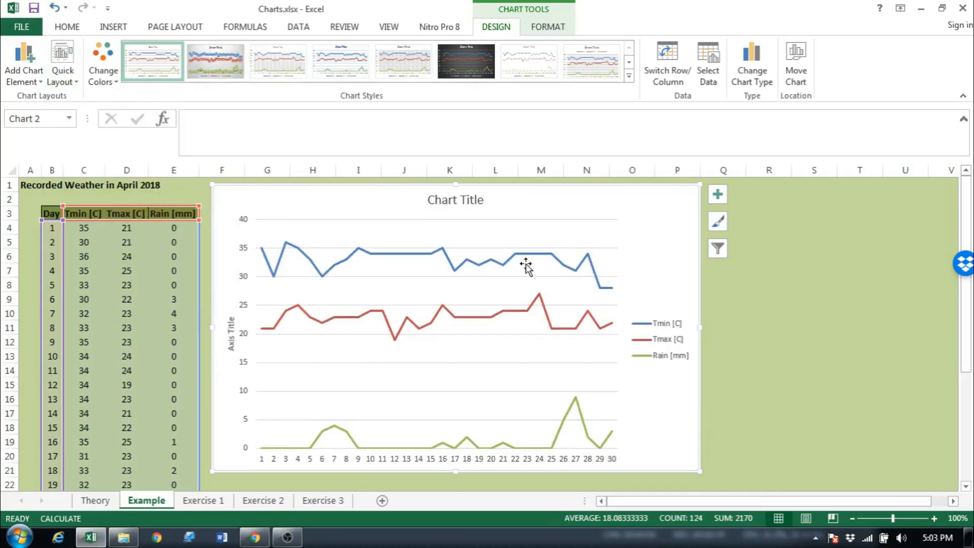
- Recolor the chart with the second Colorful palette, giving blue, green and teal lines
{"action": "left_click", "coordinate": [722, 223]}
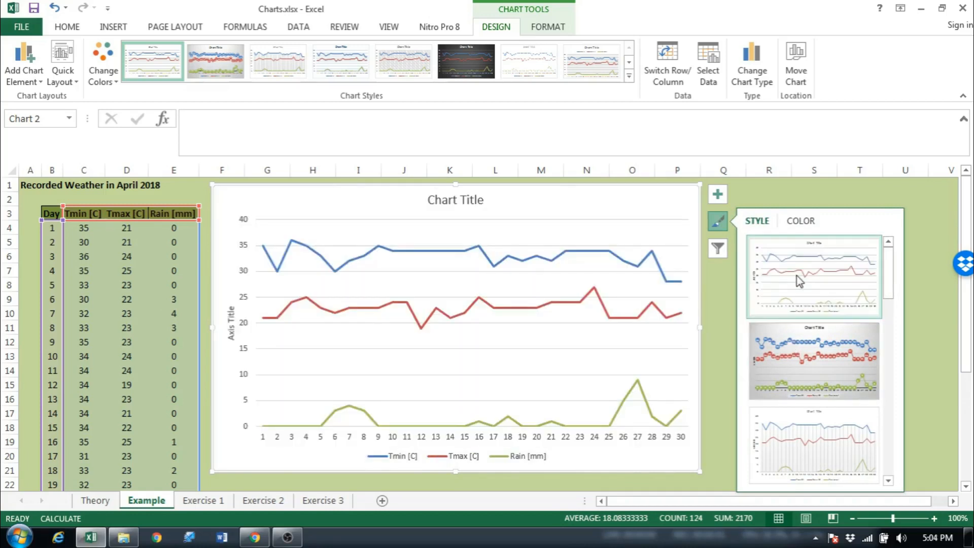
{"action": "left_click", "coordinate": [800, 221]}
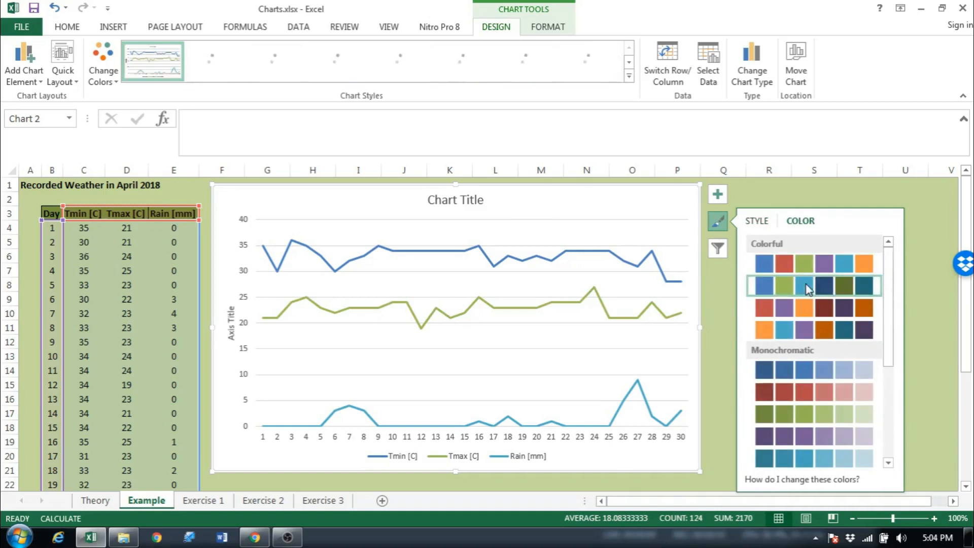
{"action": "left_click", "coordinate": [805, 307]}
{"action": "left_click", "coordinate": [804, 330]}
{"action": "left_click", "coordinate": [802, 280]}
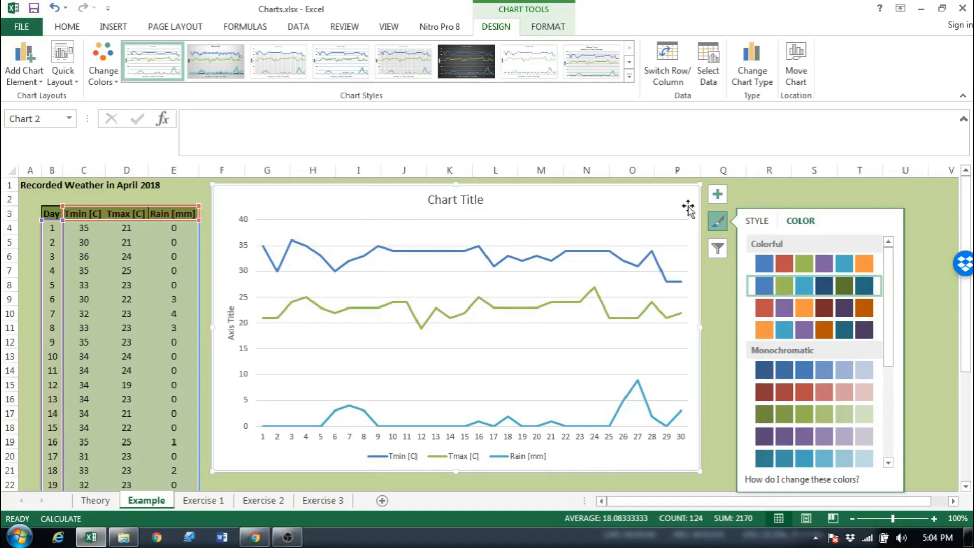
{"action": "left_click", "coordinate": [766, 202]}
{"action": "left_click", "coordinate": [333, 212]}
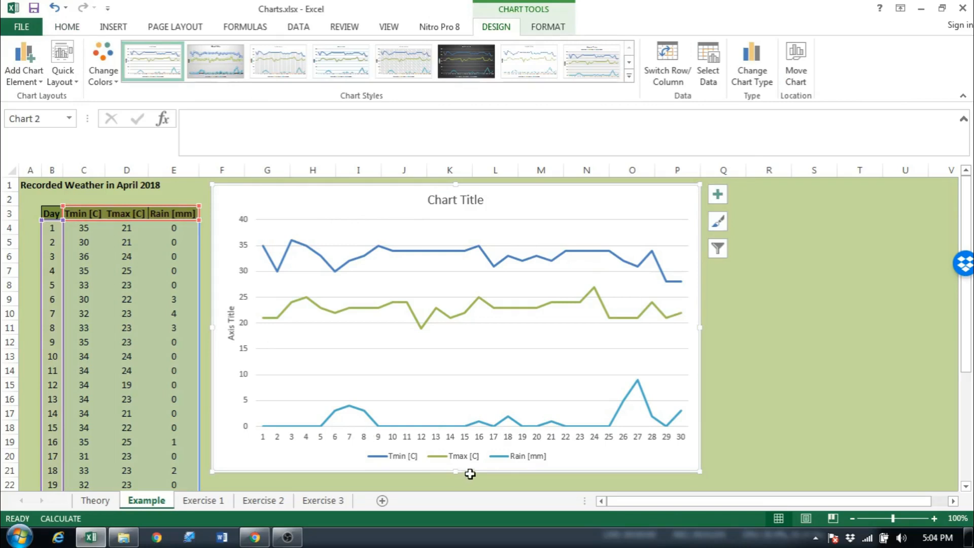
- Add a primary horizontal axis title to the chart and keep the primary vertical one
{"action": "left_click", "coordinate": [716, 197]}
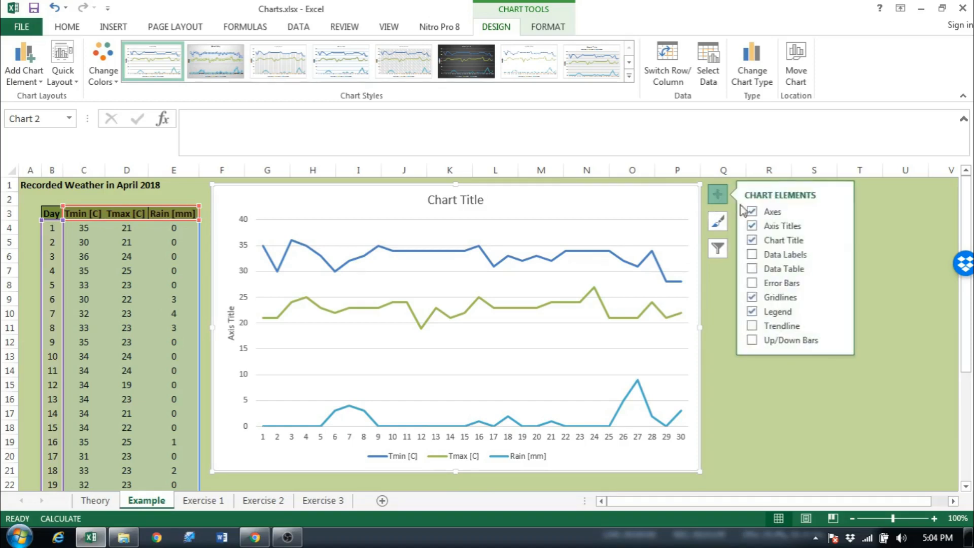
{"action": "left_click", "coordinate": [838, 226]}
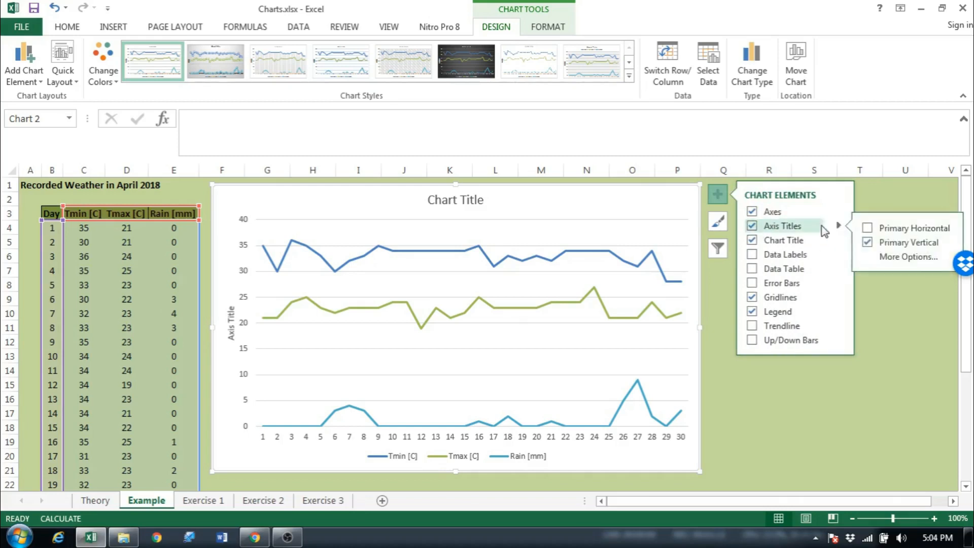
{"action": "left_click", "coordinate": [867, 228]}
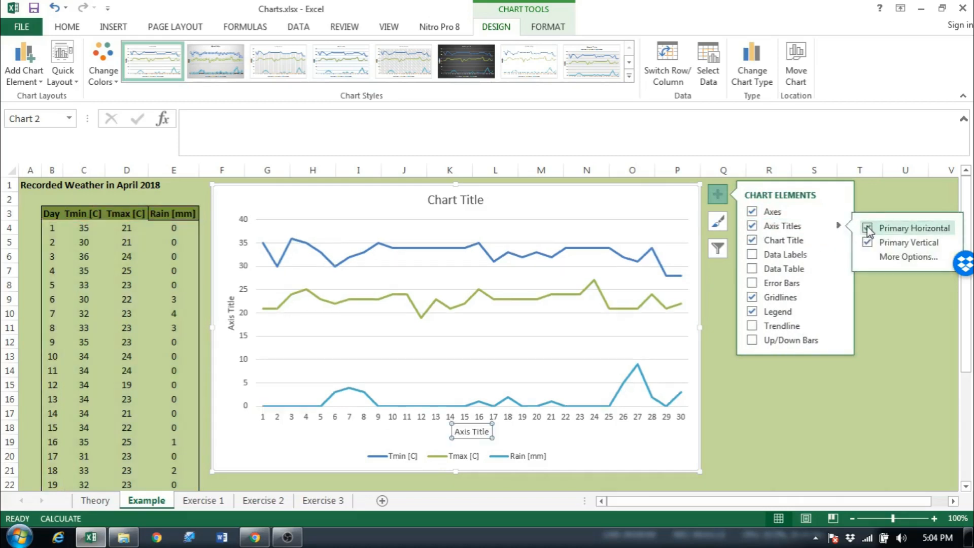
{"action": "left_click", "coordinate": [868, 244]}
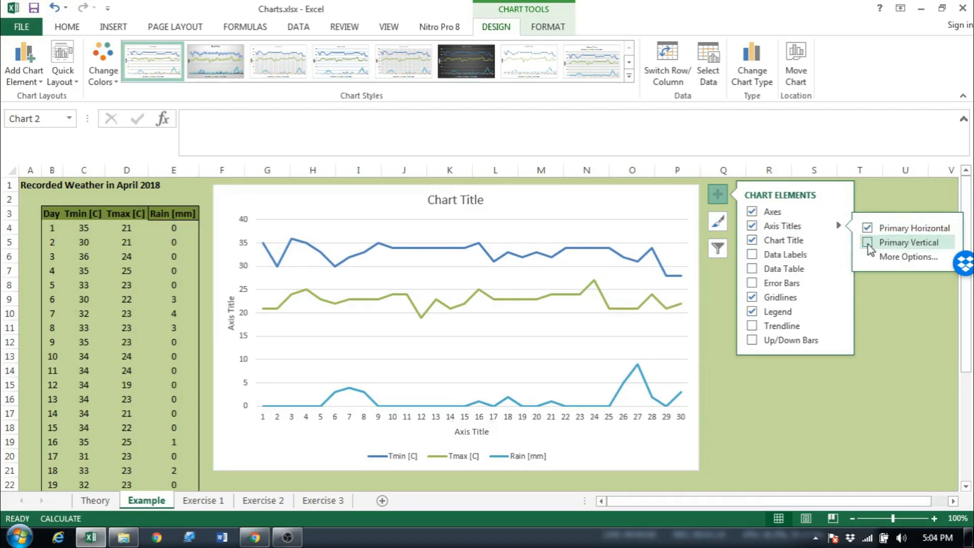
{"action": "left_click", "coordinate": [868, 244]}
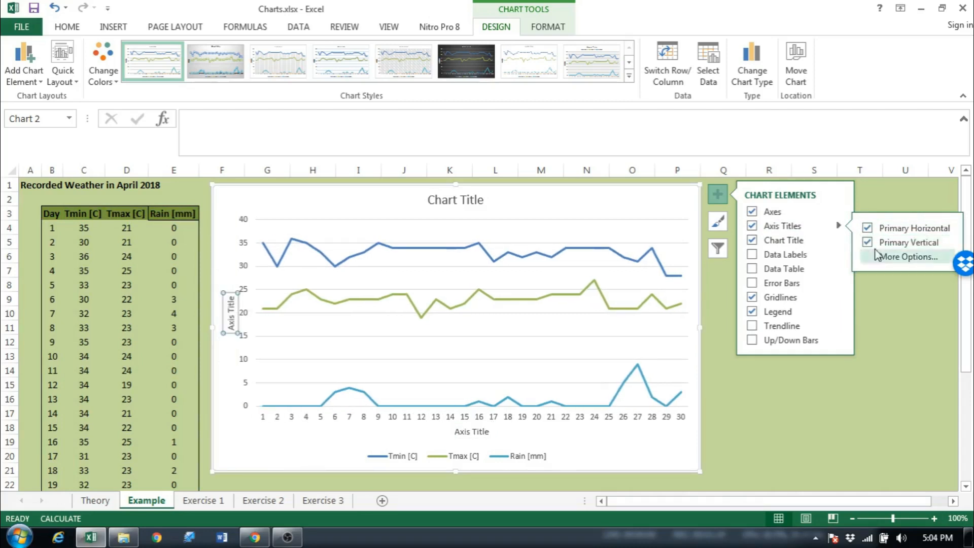
- Rename the vertical axis title as Temperature and the horizontal axis title as Day
{"action": "left_click", "coordinate": [235, 323]}
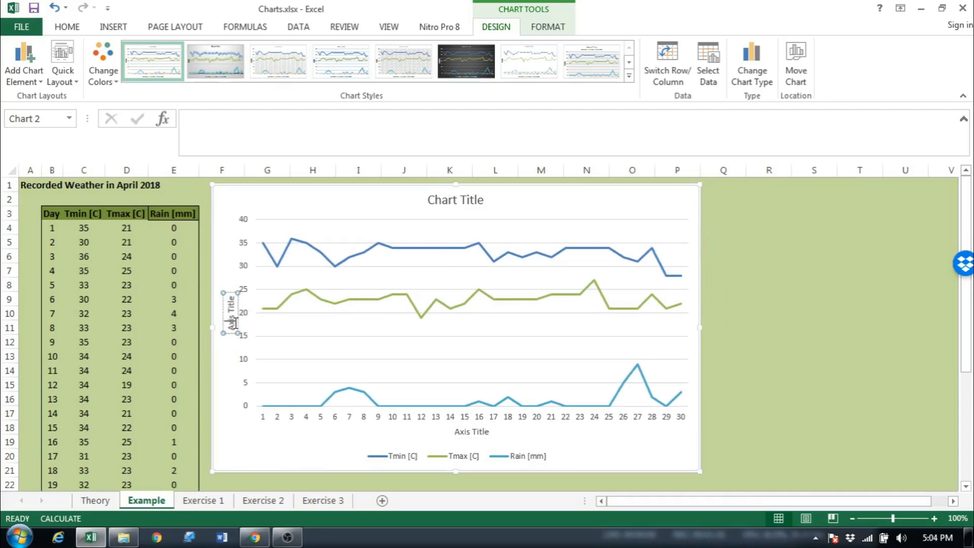
{"action": "triple_click", "coordinate": [231, 322]}
{"action": "type", "text": "Tempeature"}
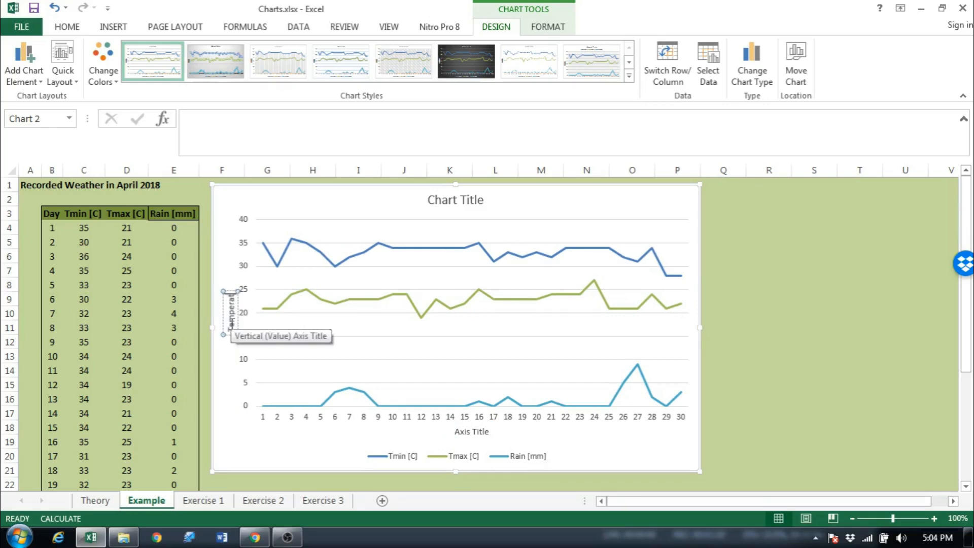
{"action": "left_click", "coordinate": [468, 432]}
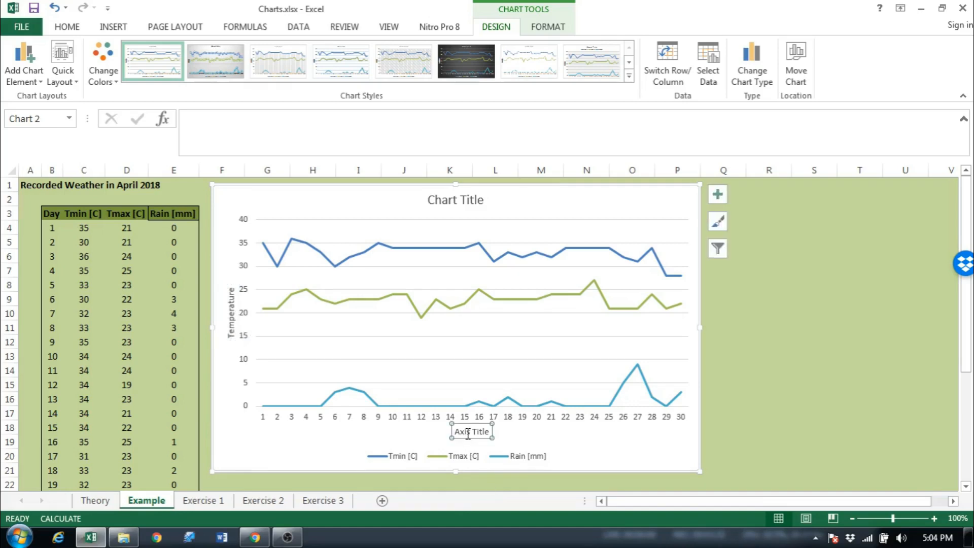
{"action": "triple_click", "coordinate": [488, 432]}
{"action": "type", "text": "Day"}
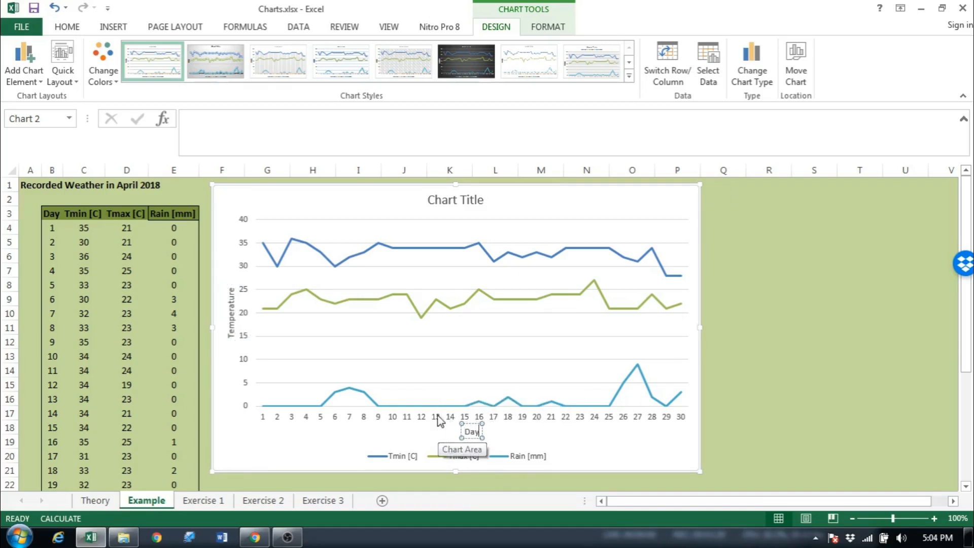
{"action": "left_click", "coordinate": [465, 359]}
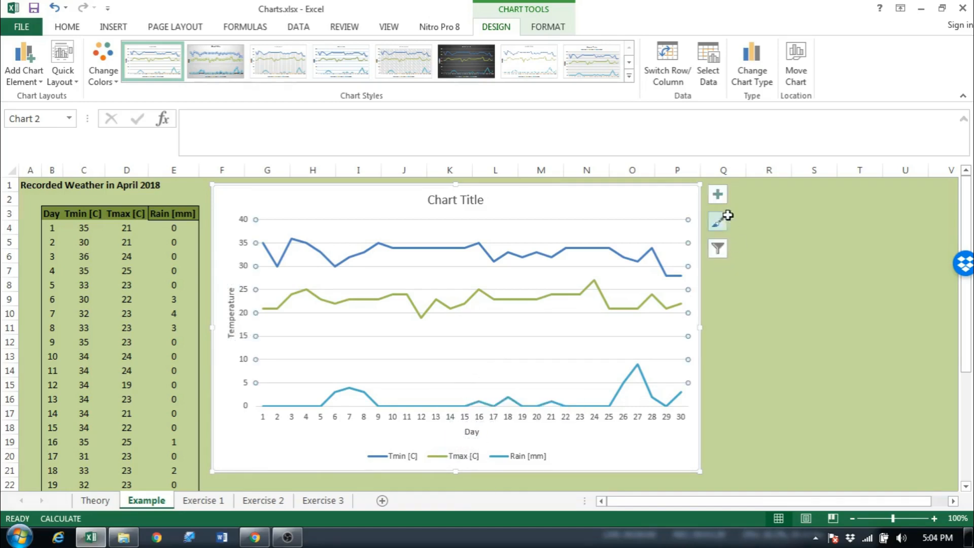
- Add primary major vertical gridlines to the chart
{"action": "left_click", "coordinate": [716, 194]}
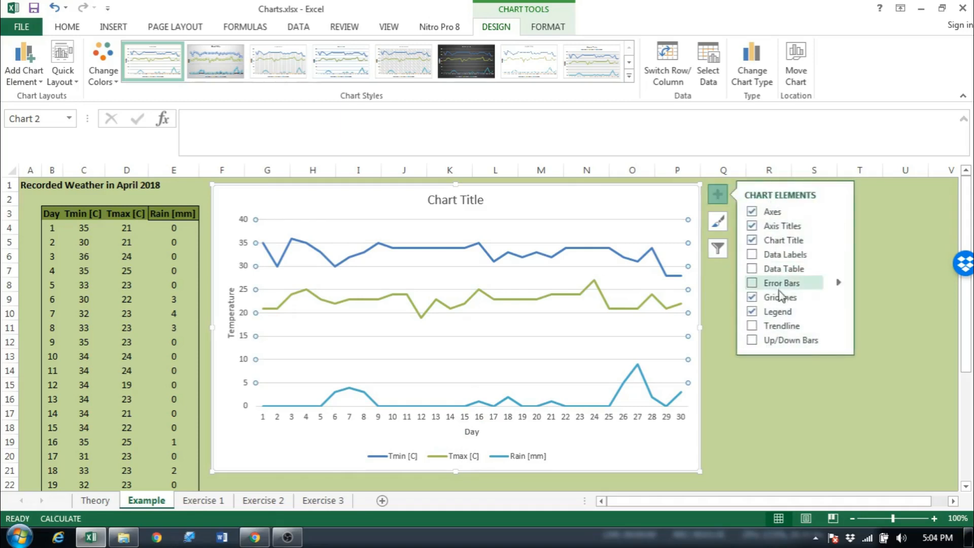
{"action": "left_click", "coordinate": [838, 296]}
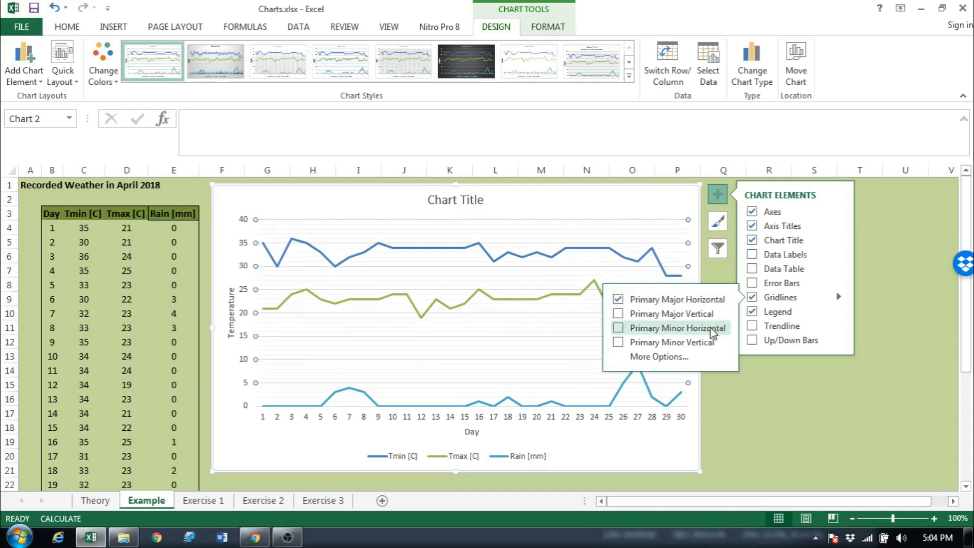
{"action": "left_click", "coordinate": [706, 316]}
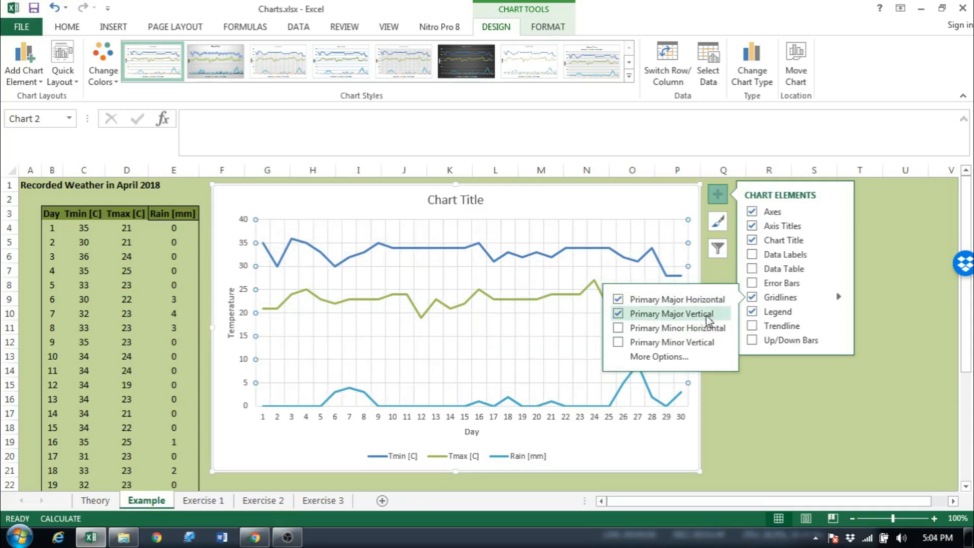
{"action": "left_click", "coordinate": [883, 317]}
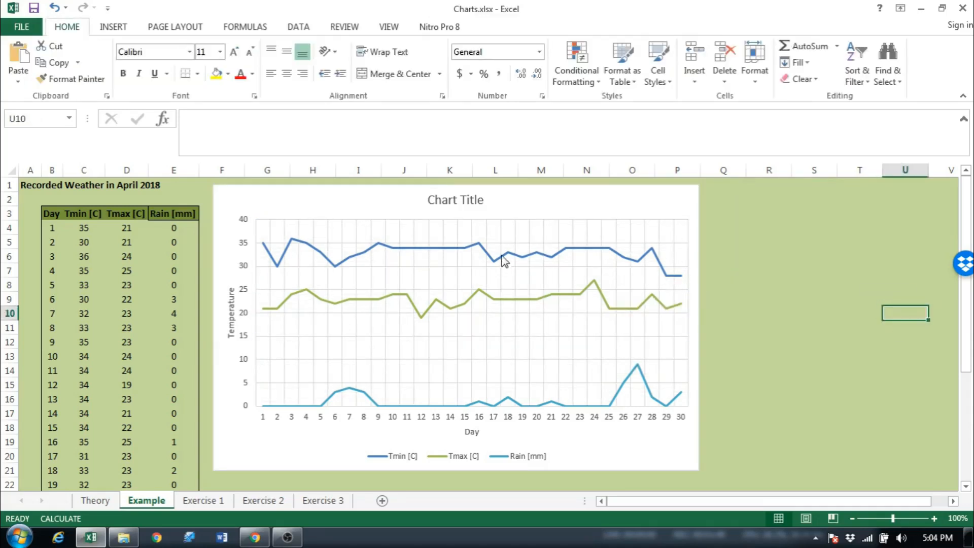
- Open the detailed formatting options for the chart's axes
{"action": "left_click", "coordinate": [531, 211]}
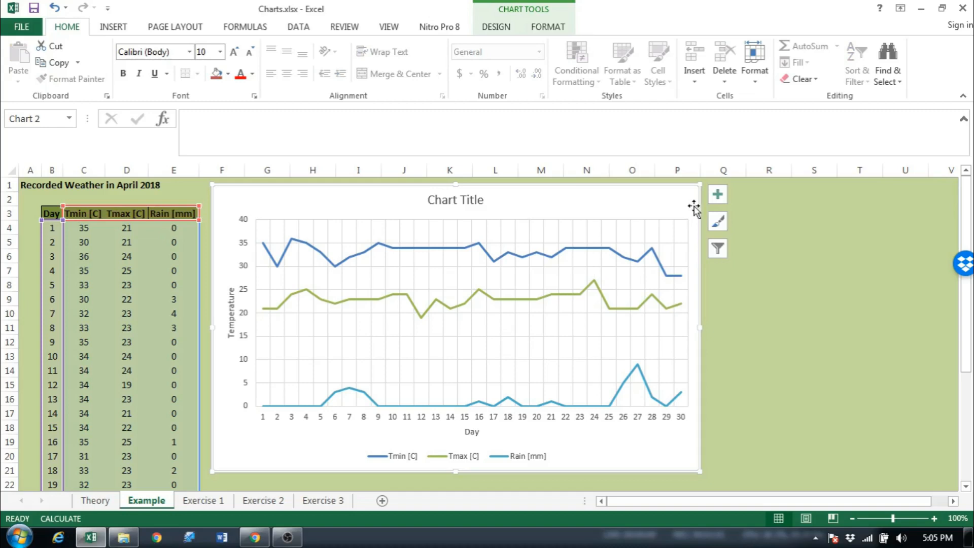
{"action": "left_click", "coordinate": [717, 198]}
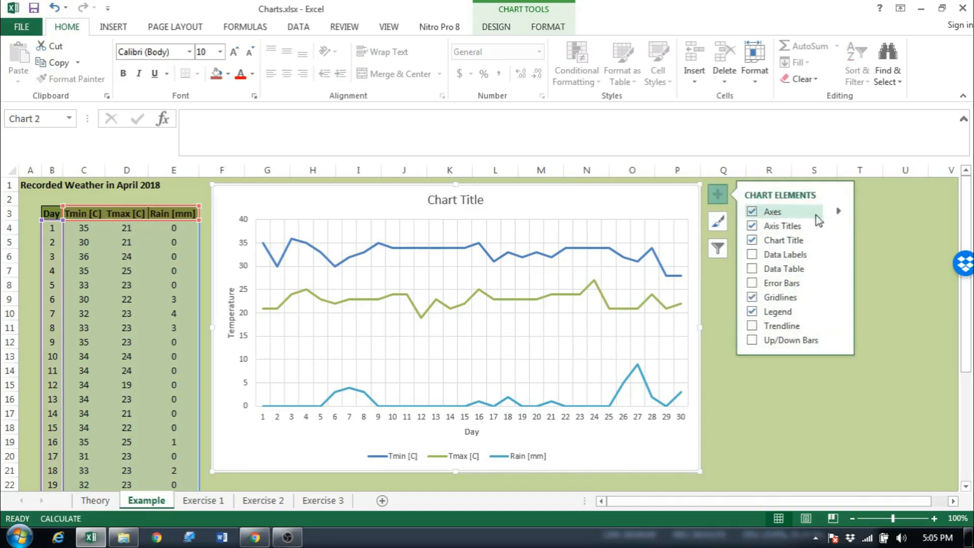
{"action": "left_click", "coordinate": [837, 211]}
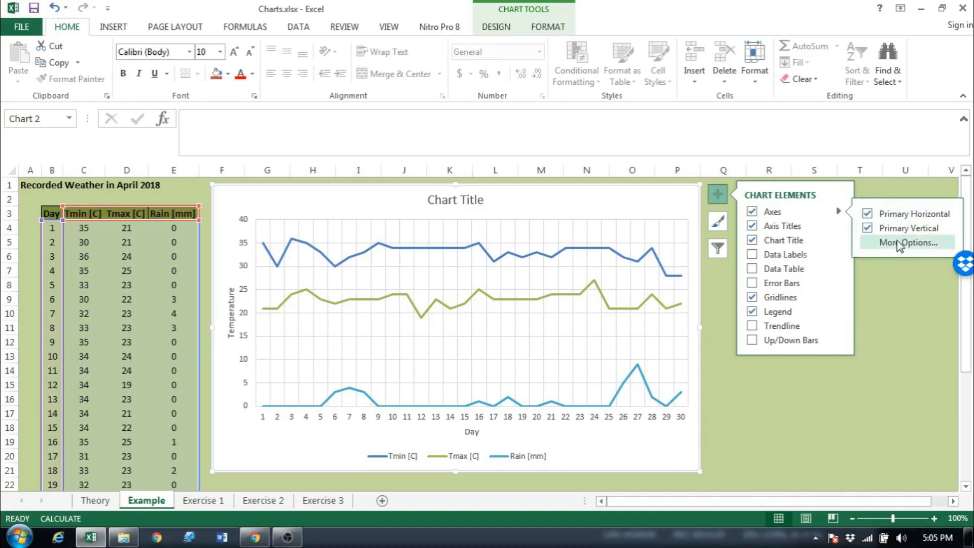
{"action": "left_click", "coordinate": [899, 246]}
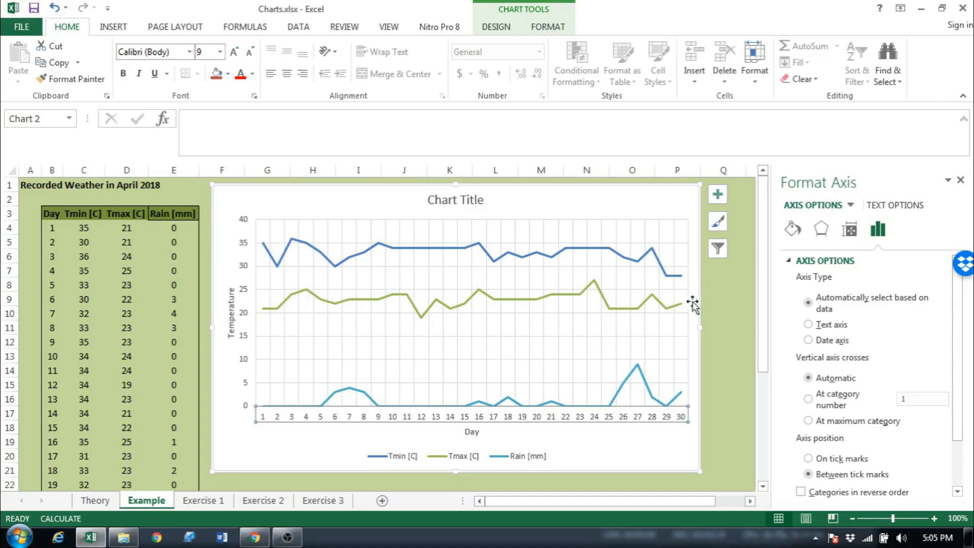
- Examine the formatting options of the Tmax series, the vertical axis title and the chart title
{"action": "left_click", "coordinate": [611, 309]}
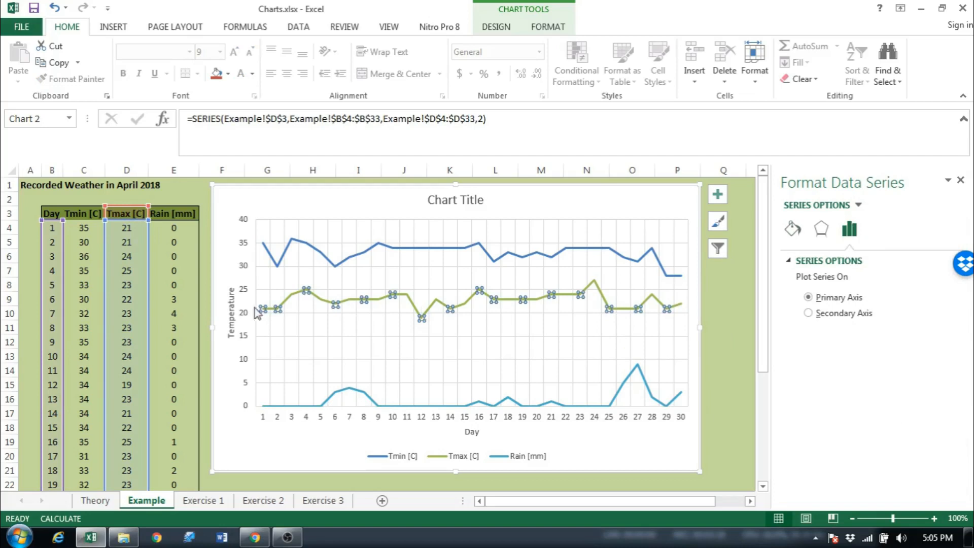
{"action": "left_click", "coordinate": [232, 312]}
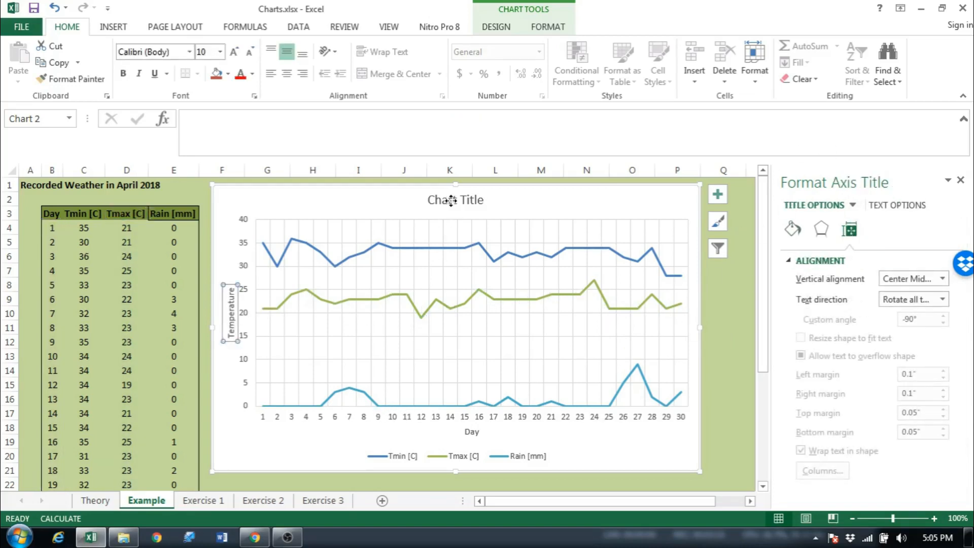
{"action": "left_click", "coordinate": [450, 201]}
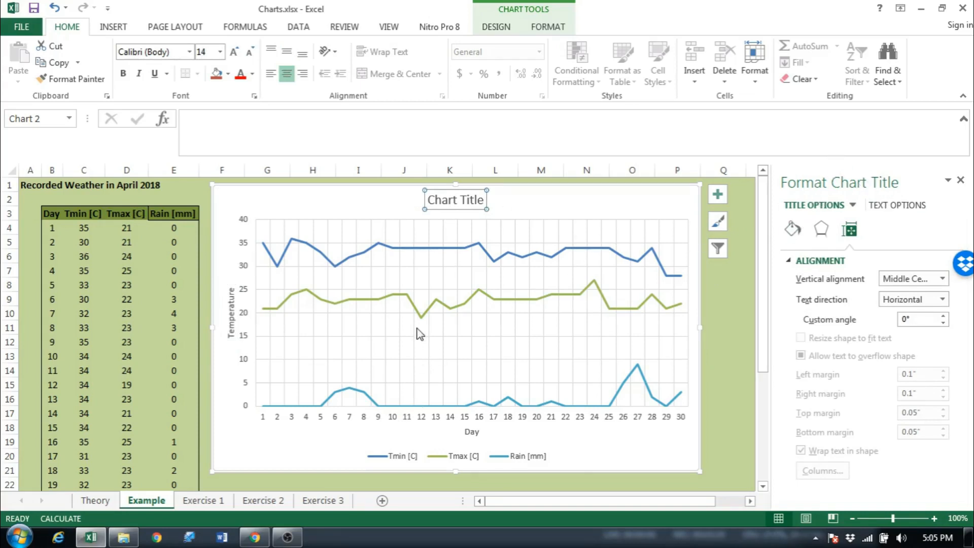
{"action": "left_click", "coordinate": [418, 311]}
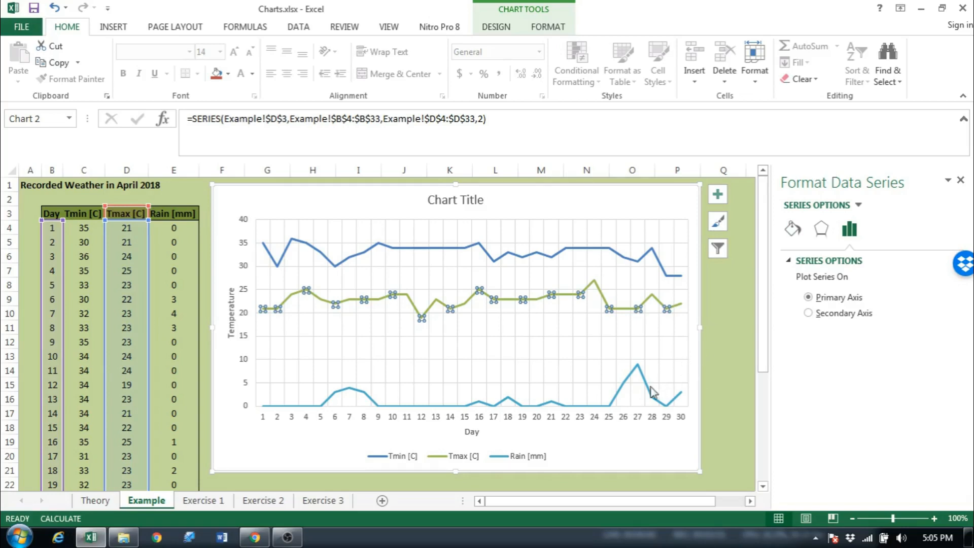
- Plot the Rain [mm] series on the secondary axis
{"action": "left_click", "coordinate": [647, 389]}
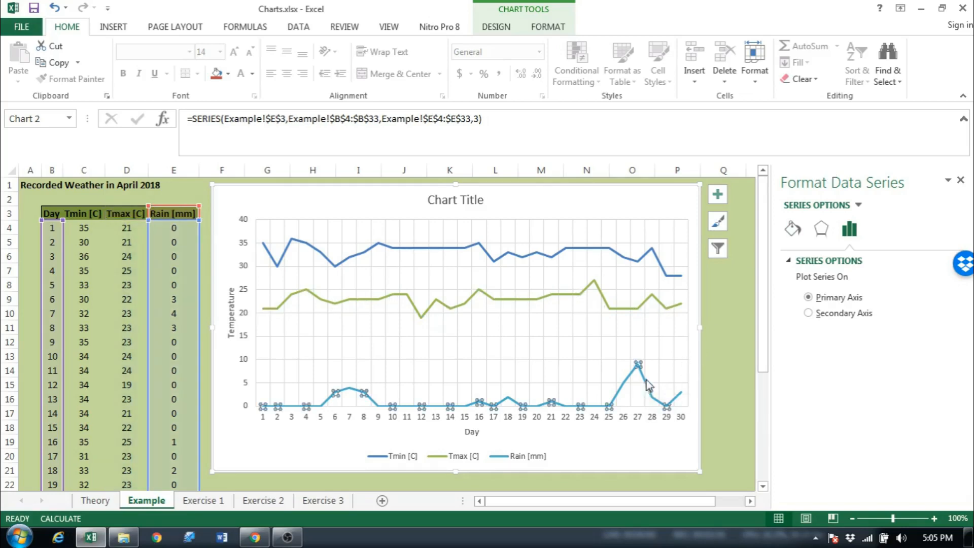
{"action": "mouse_move", "coordinate": [640, 363]}
{"action": "left_click", "coordinate": [791, 229]}
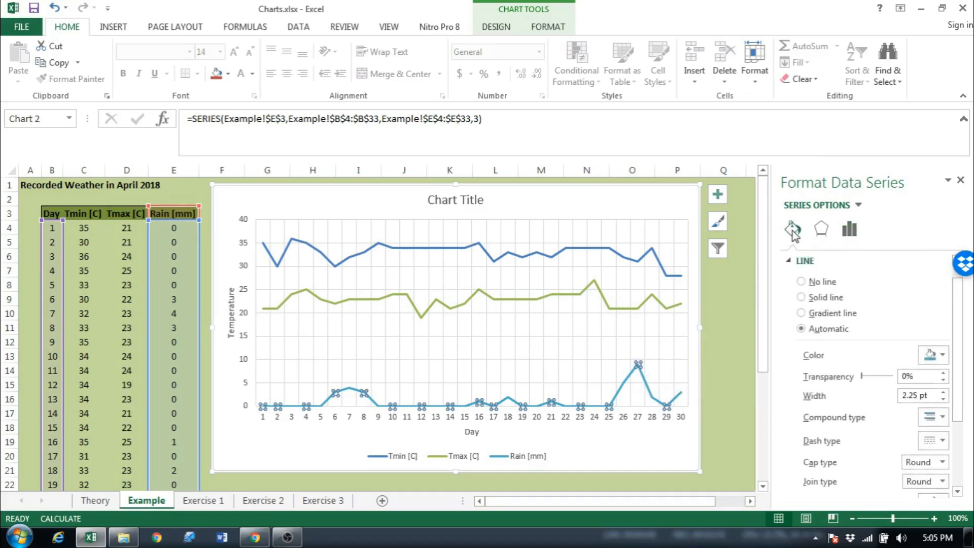
{"action": "left_click", "coordinate": [790, 262]}
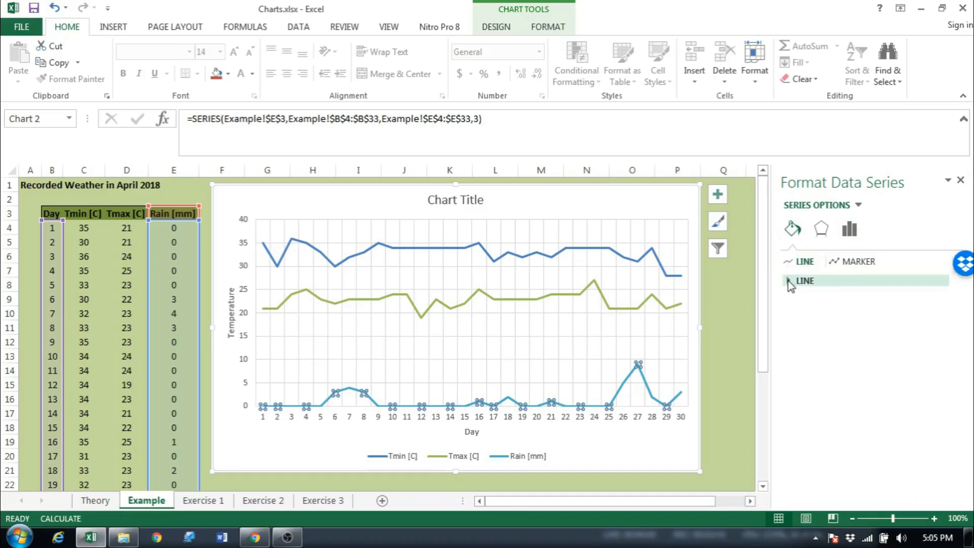
{"action": "left_click", "coordinate": [842, 264]}
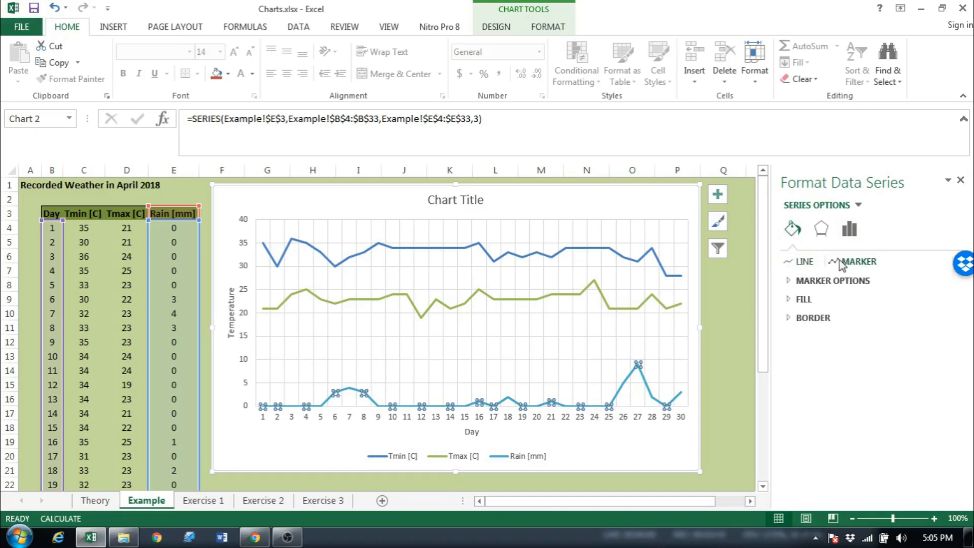
{"action": "left_click", "coordinate": [802, 264]}
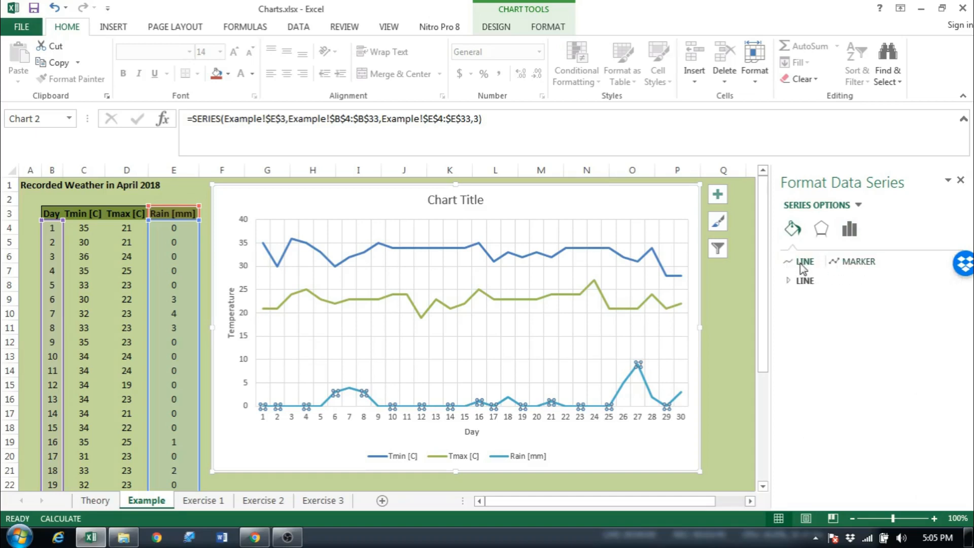
{"action": "left_click", "coordinate": [823, 231]}
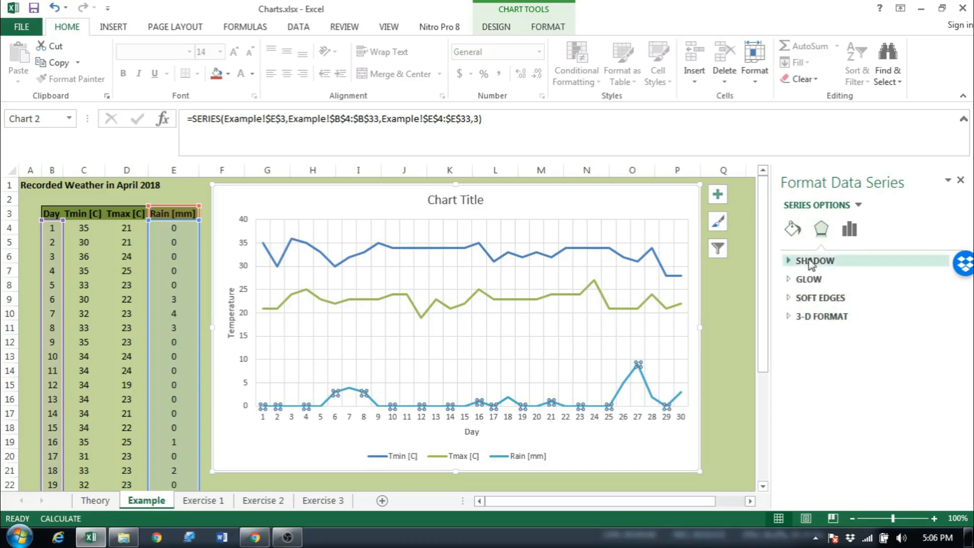
{"action": "left_click", "coordinate": [847, 232]}
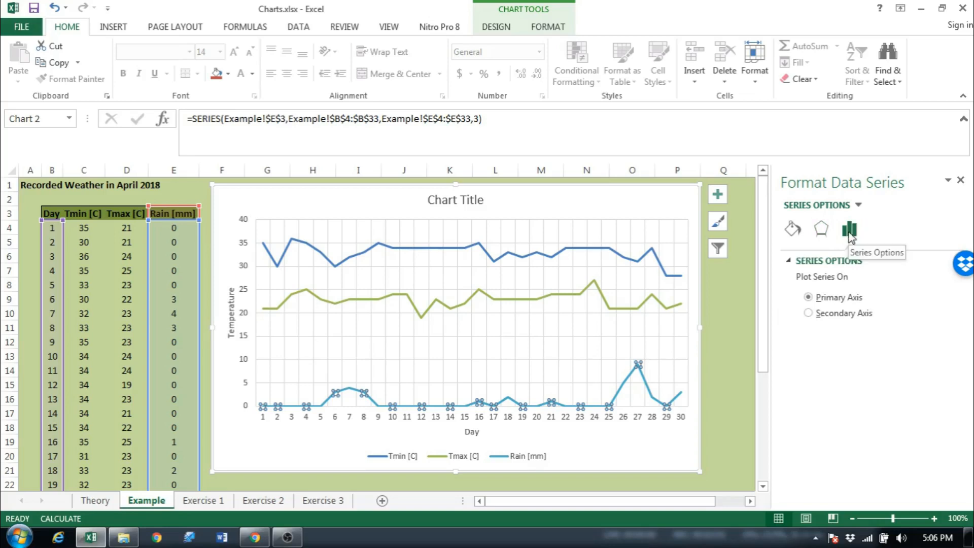
{"action": "left_click", "coordinate": [809, 313]}
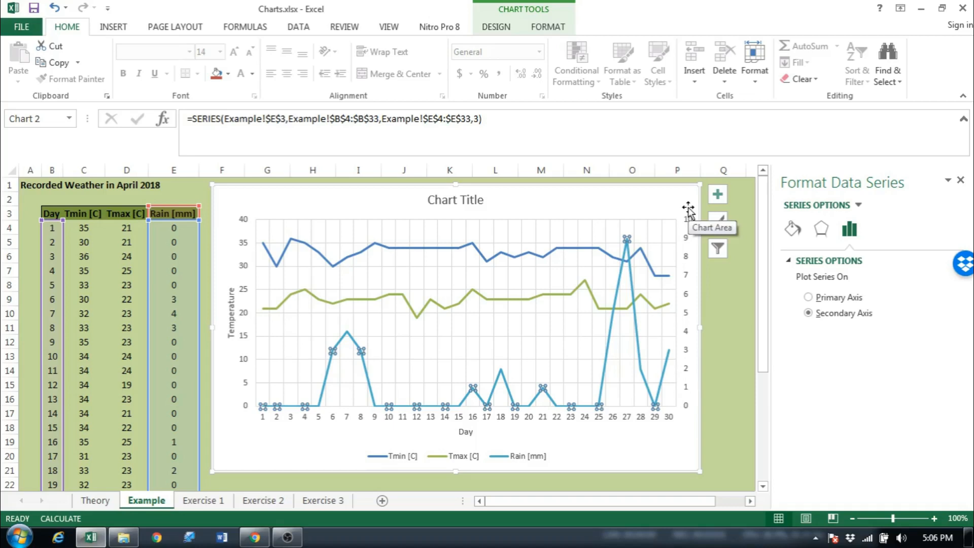
- Add a secondary vertical axis title to the chart and name it Rain
{"action": "left_click", "coordinate": [717, 194]}
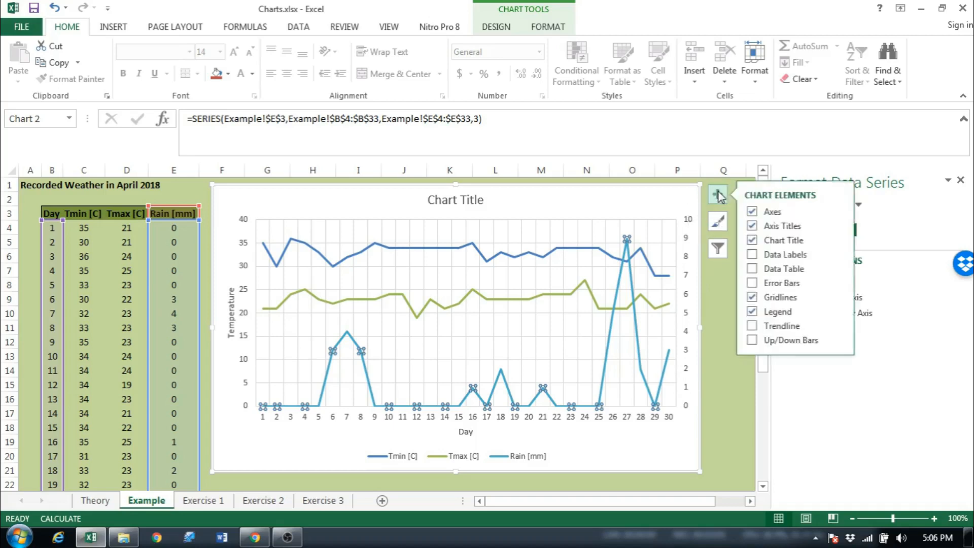
{"action": "left_click", "coordinate": [839, 225]}
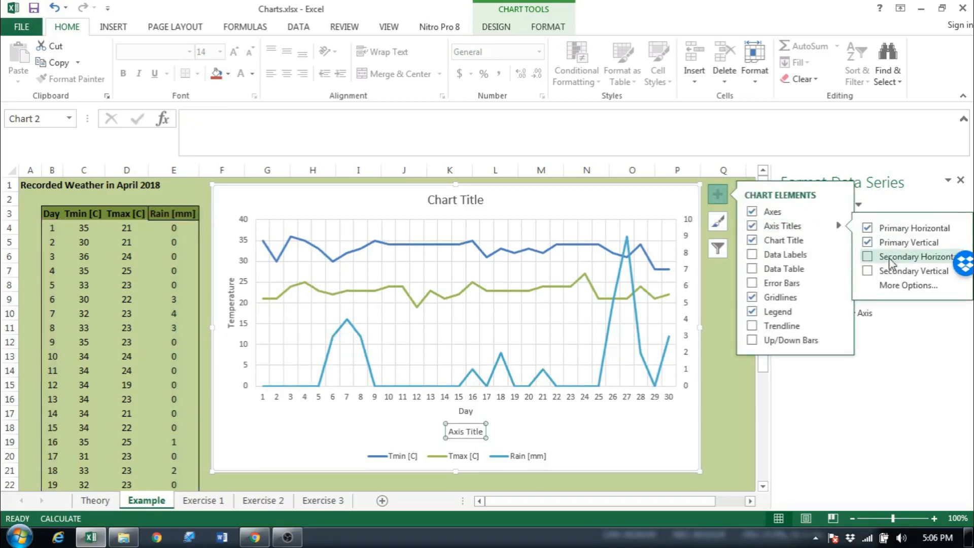
{"action": "left_click", "coordinate": [868, 272]}
{"action": "left_click", "coordinate": [681, 322]}
{"action": "type", "text": "Rain"}
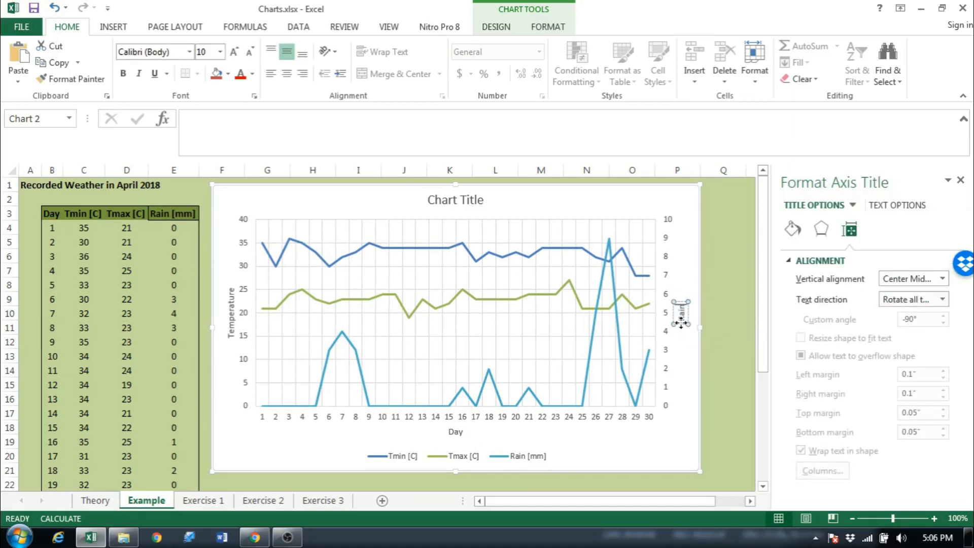
{"action": "left_click", "coordinate": [724, 271]}
- Apply the first outer shadow preset to the Tmin series line
{"action": "left_click", "coordinate": [574, 251]}
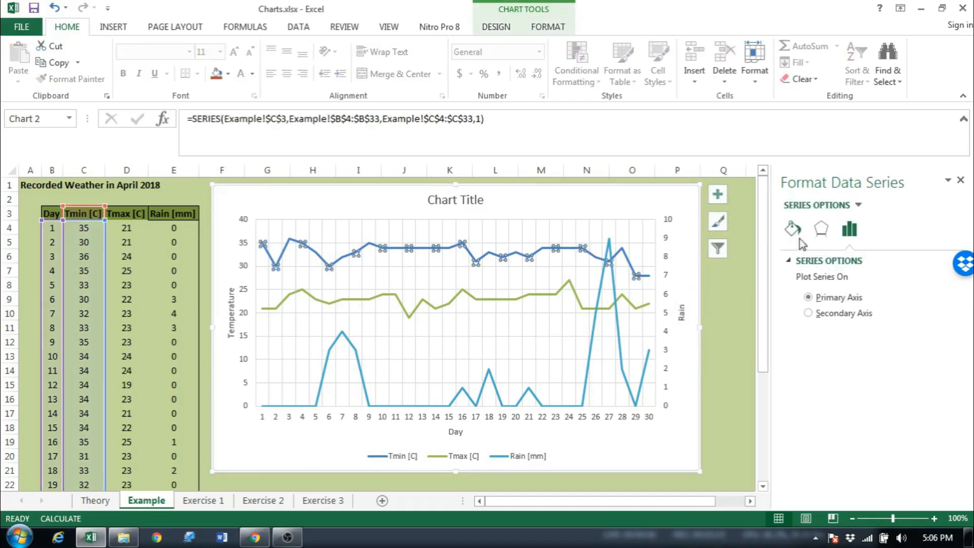
{"action": "left_click", "coordinate": [821, 230]}
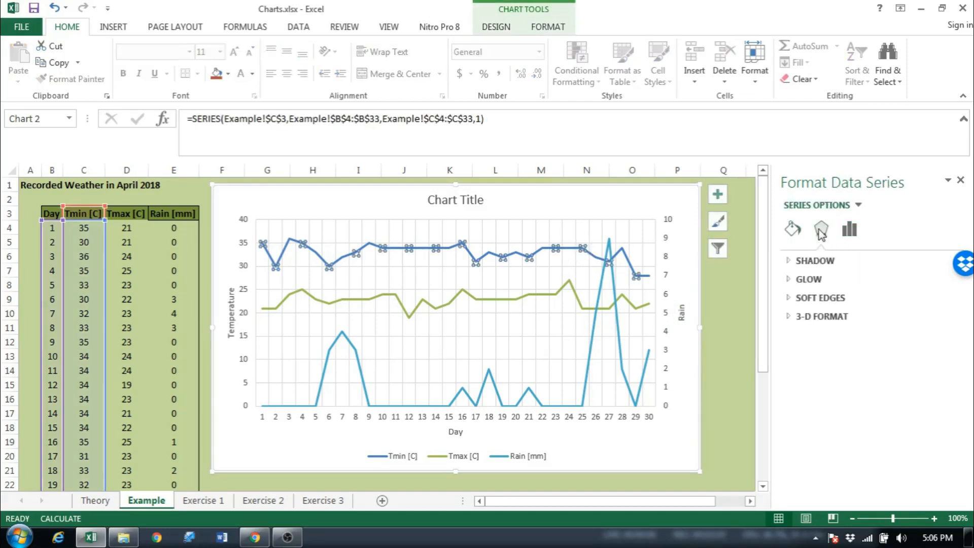
{"action": "left_click", "coordinate": [789, 261]}
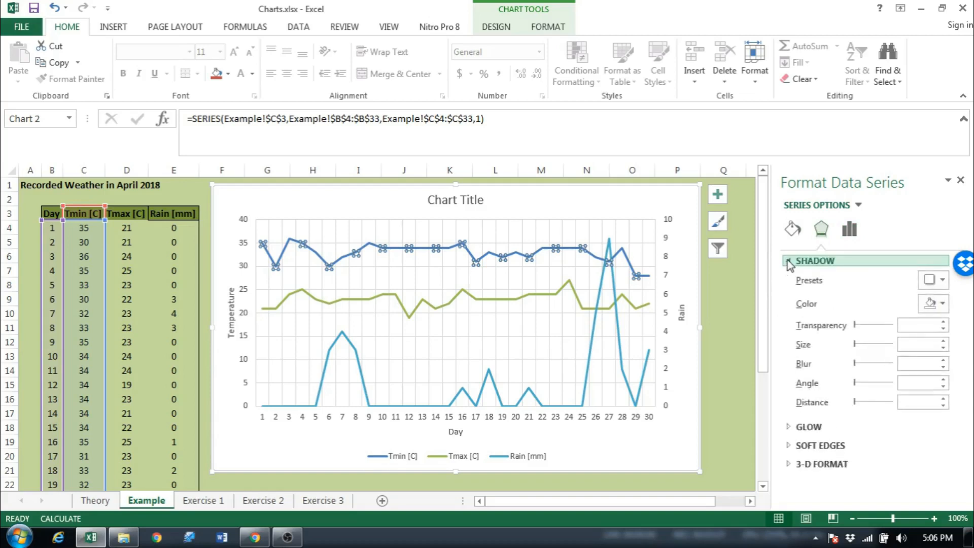
{"action": "left_click", "coordinate": [933, 279]}
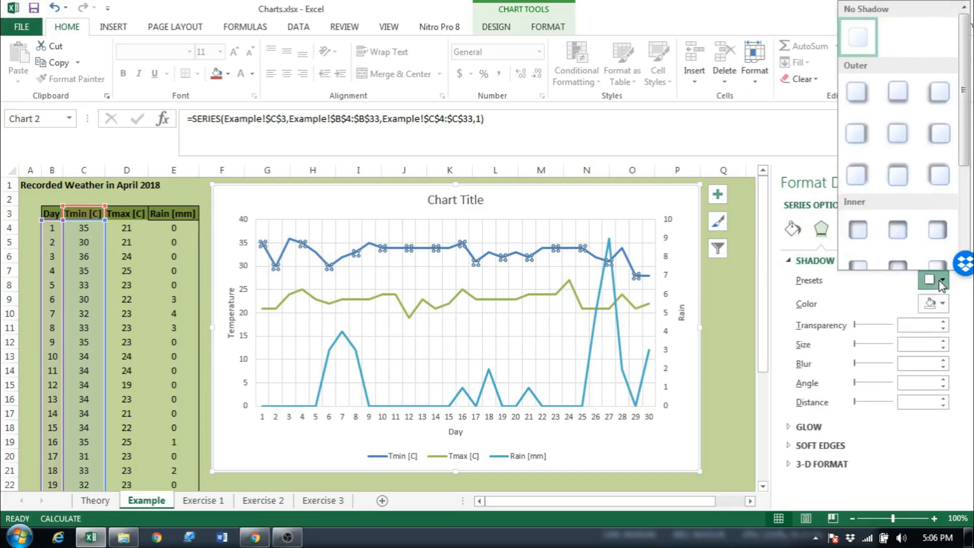
{"action": "left_click", "coordinate": [857, 100]}
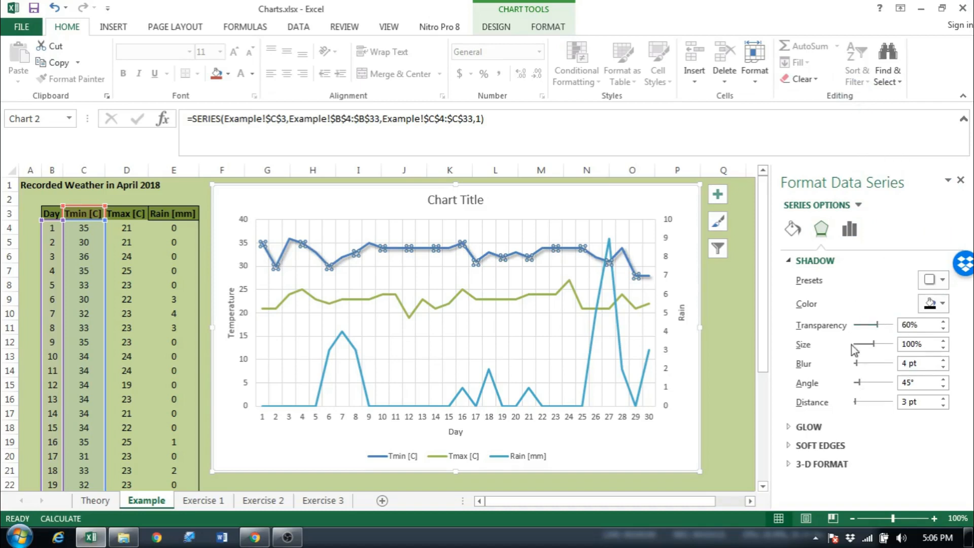
- Give the Tmax series line the first outer shadow preset as well
{"action": "left_click", "coordinate": [558, 292]}
{"action": "left_click", "coordinate": [929, 280]}
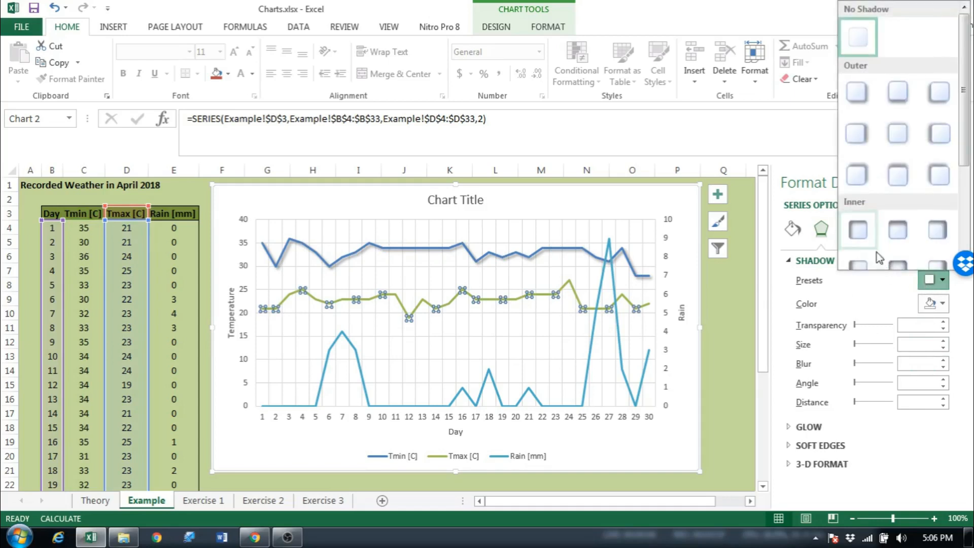
{"action": "left_click", "coordinate": [856, 93]}
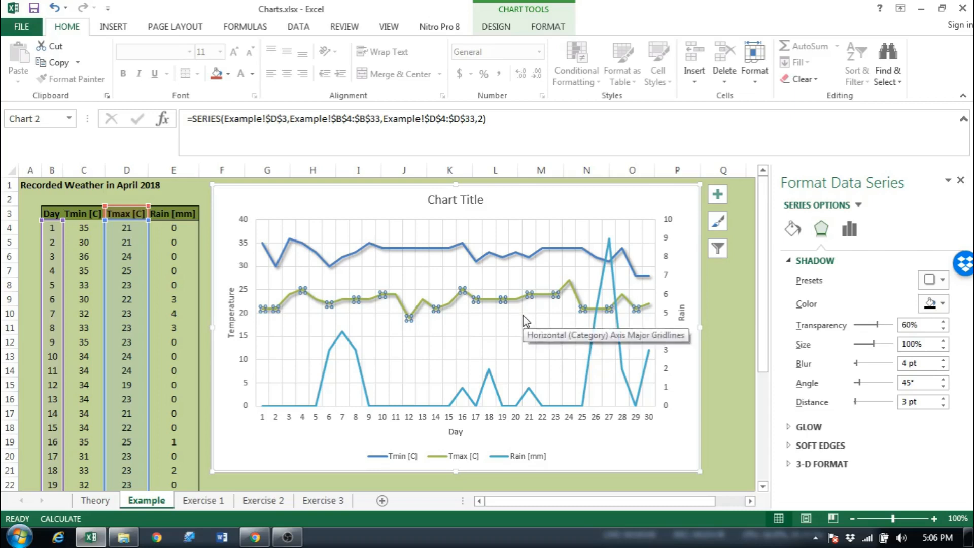
- Change the chart type of the Rain [mm] series to Clustered Column, keeping it on the secondary axis and both temperature series as lines
{"action": "left_click", "coordinate": [588, 338]}
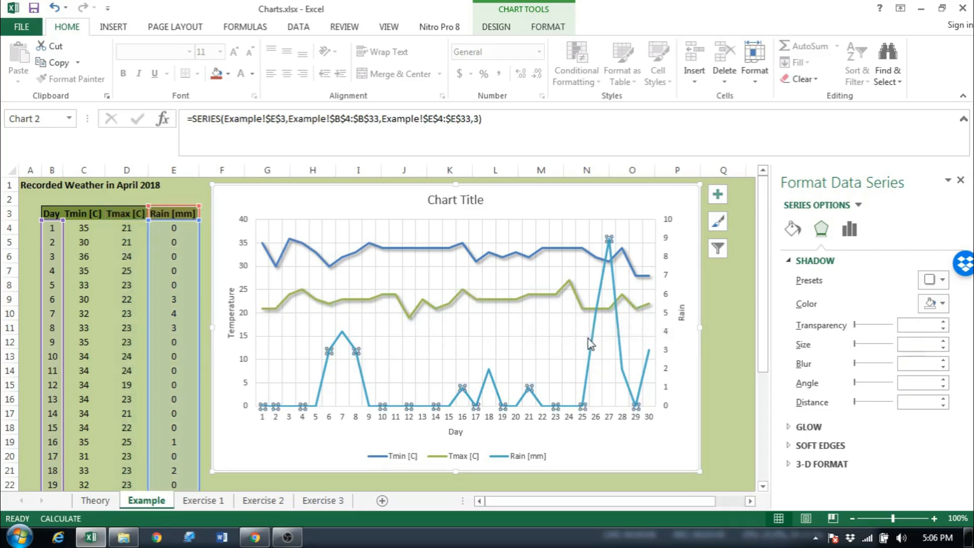
{"action": "right_click", "coordinate": [586, 338]}
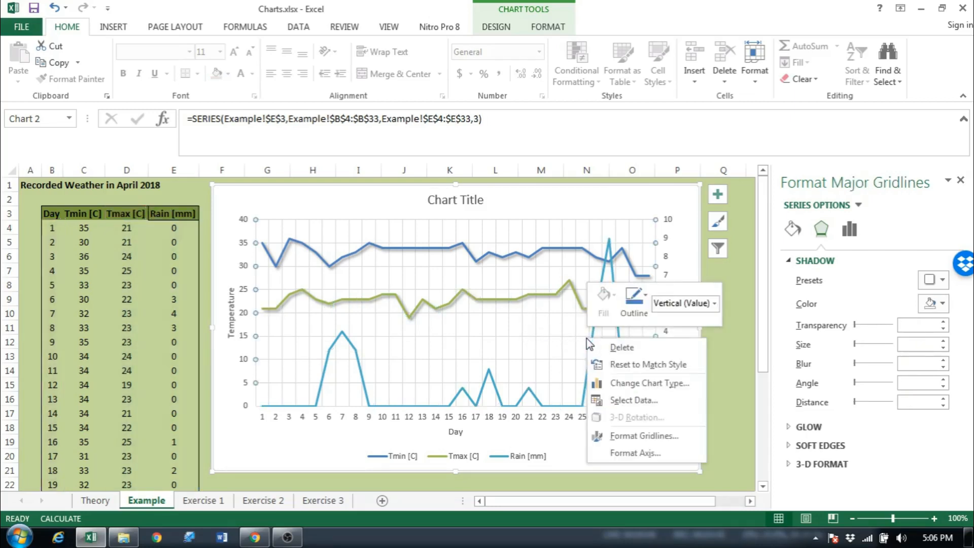
{"action": "left_click", "coordinate": [615, 390]}
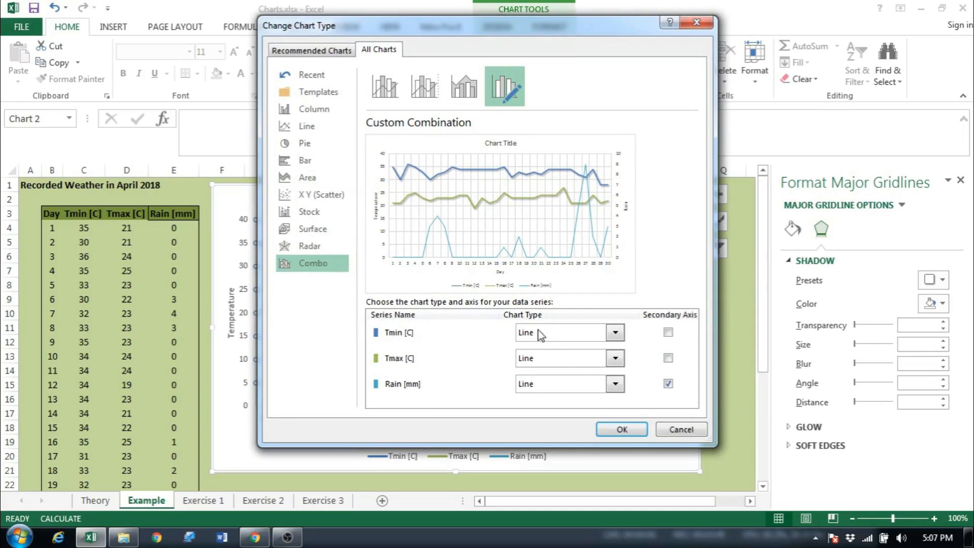
{"action": "left_click", "coordinate": [525, 335]}
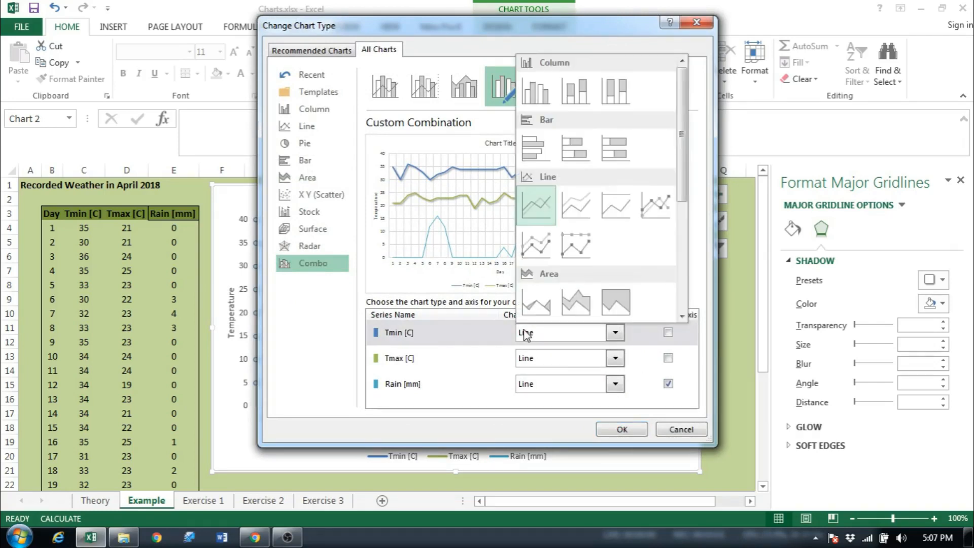
{"action": "left_click", "coordinate": [525, 335]}
{"action": "left_click", "coordinate": [528, 359]}
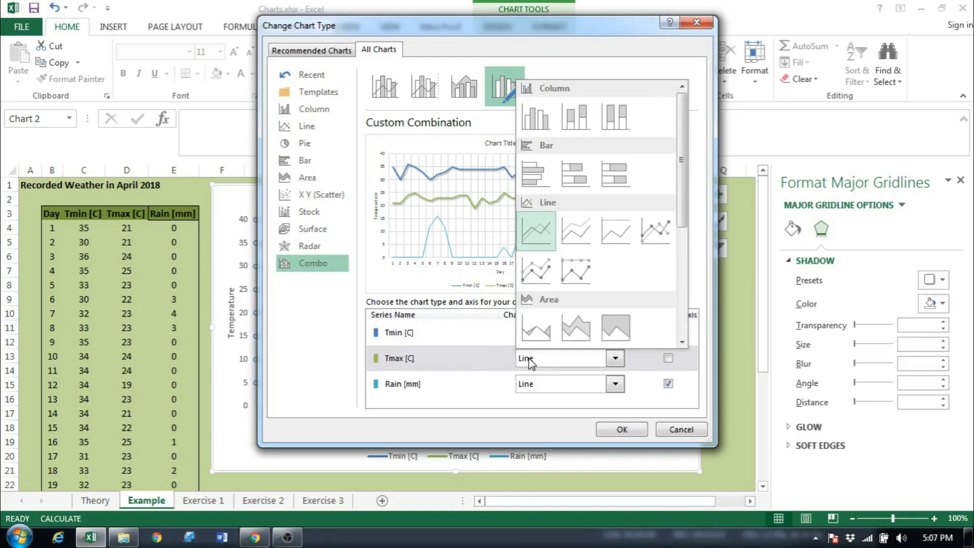
{"action": "left_click", "coordinate": [528, 359]}
{"action": "left_click", "coordinate": [529, 388]}
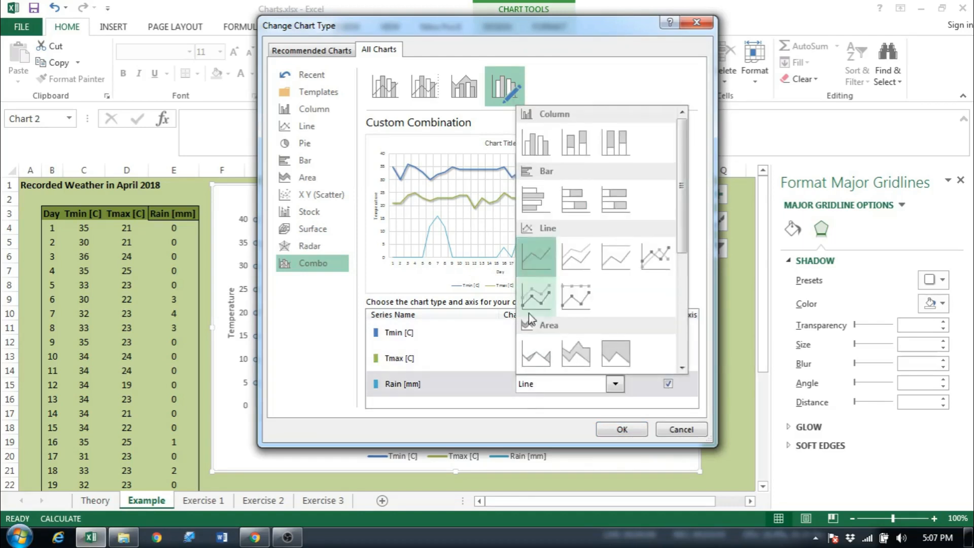
{"action": "left_click", "coordinate": [541, 146]}
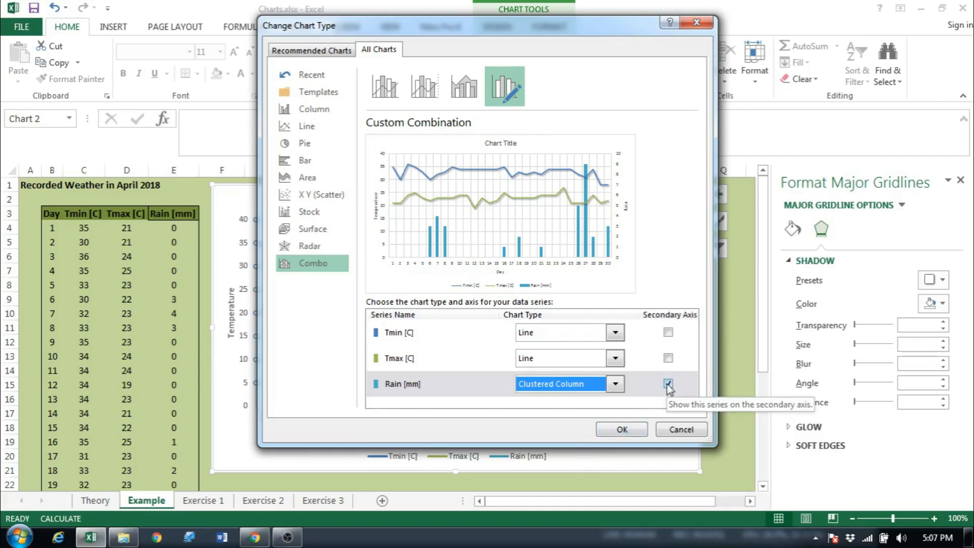
{"action": "left_click", "coordinate": [622, 429]}
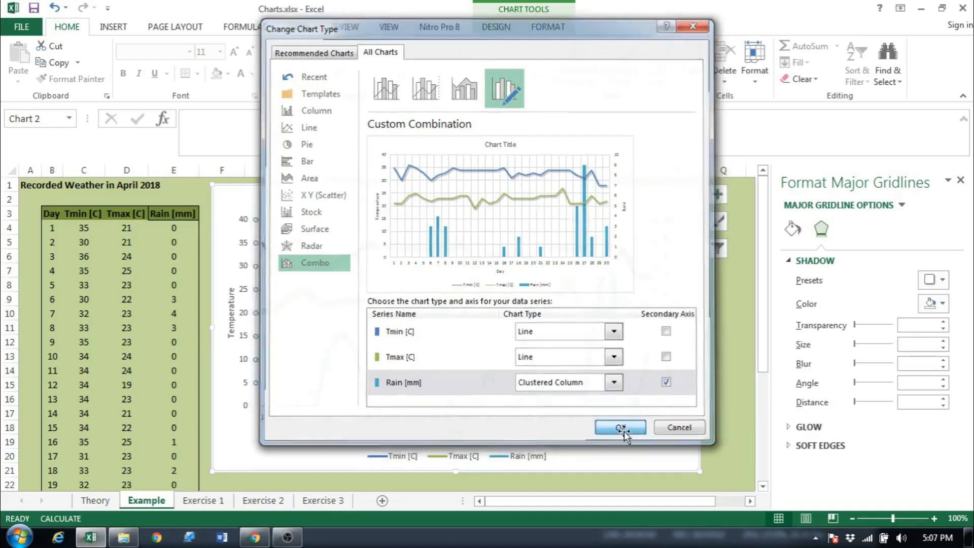
- Reduce the gap width of the Rain series to make its columns wider
{"action": "left_click", "coordinate": [610, 374]}
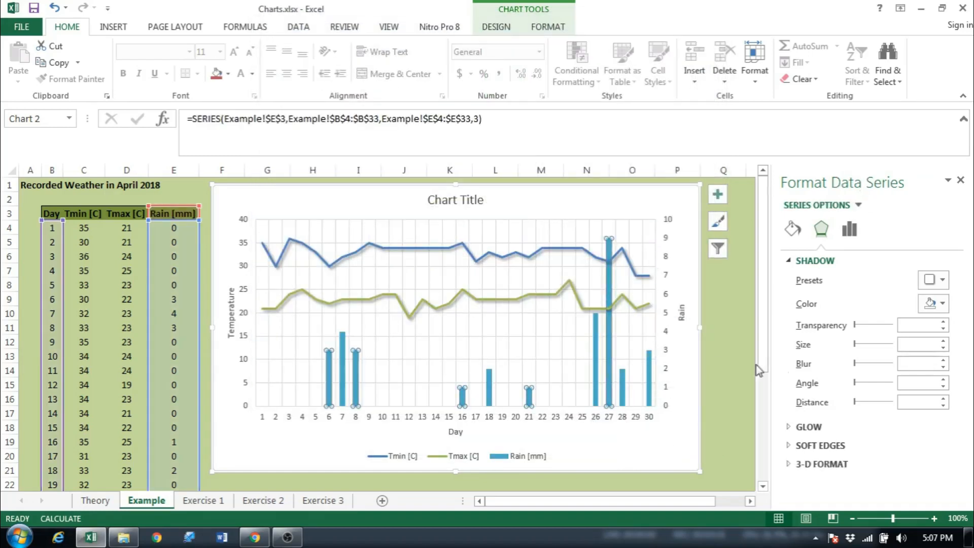
{"action": "left_click", "coordinate": [849, 231]}
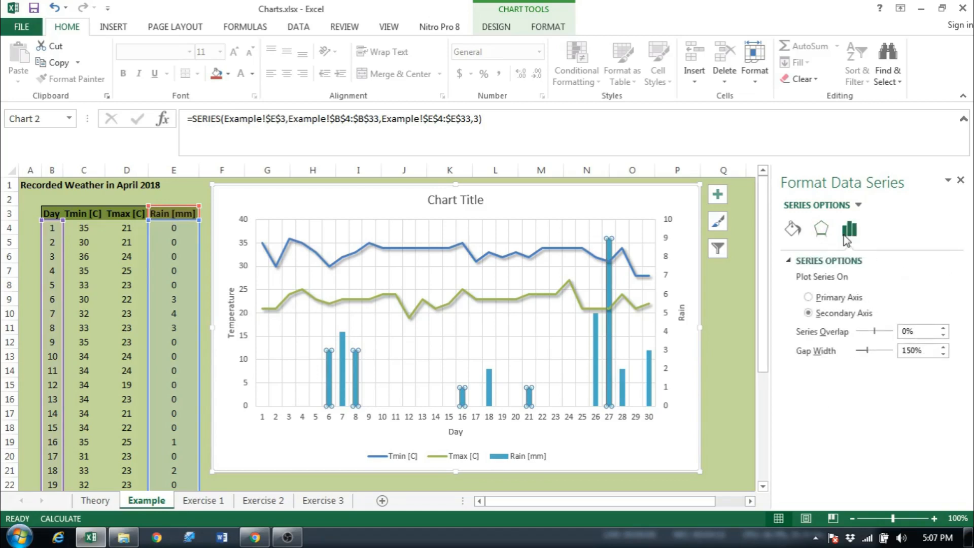
{"action": "left_click_drag", "start_coordinate": [865, 354], "coordinate": [858, 351]}
- Apply a top bevel to the Rain columns through the 3-D format effects
{"action": "left_click", "coordinate": [821, 231]}
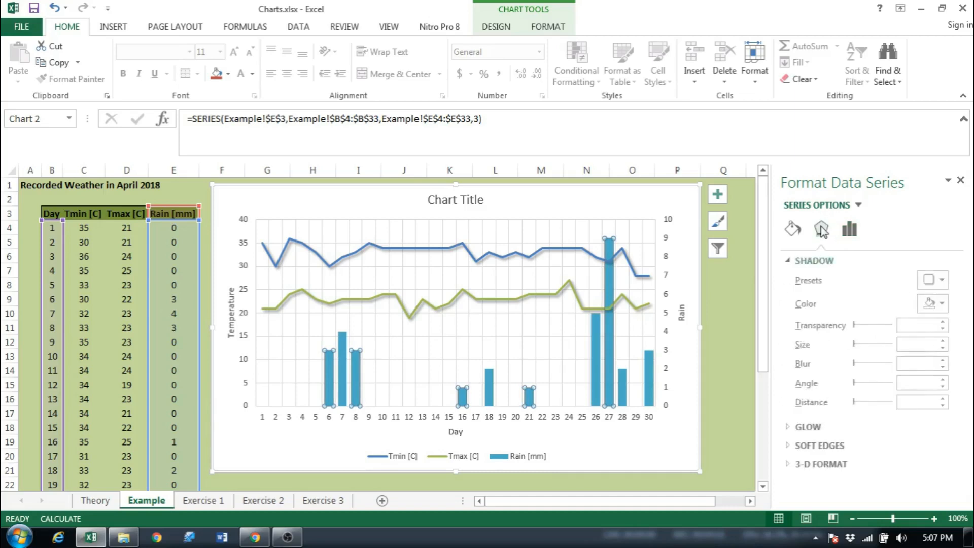
{"action": "left_click", "coordinate": [791, 260]}
{"action": "left_click", "coordinate": [801, 316]}
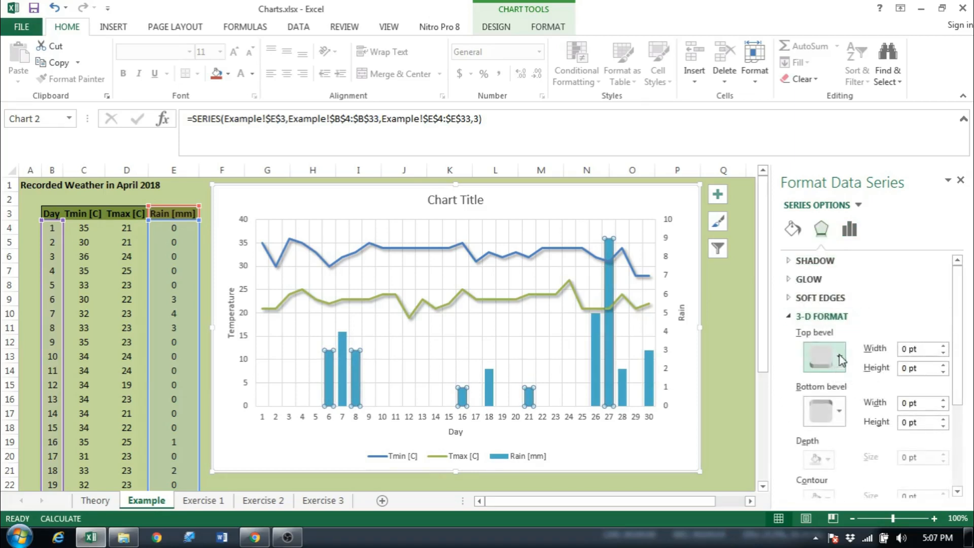
{"action": "left_click", "coordinate": [836, 359]}
{"action": "left_click", "coordinate": [827, 248]}
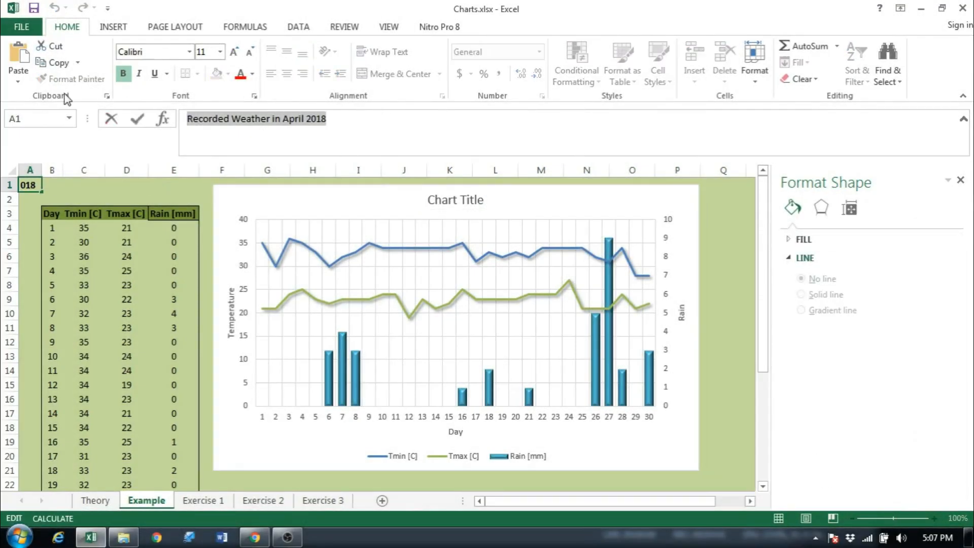
- Replace the chart title with the text from cell A1, Recorded Weather in April 2018
{"action": "left_click", "coordinate": [445, 203]}
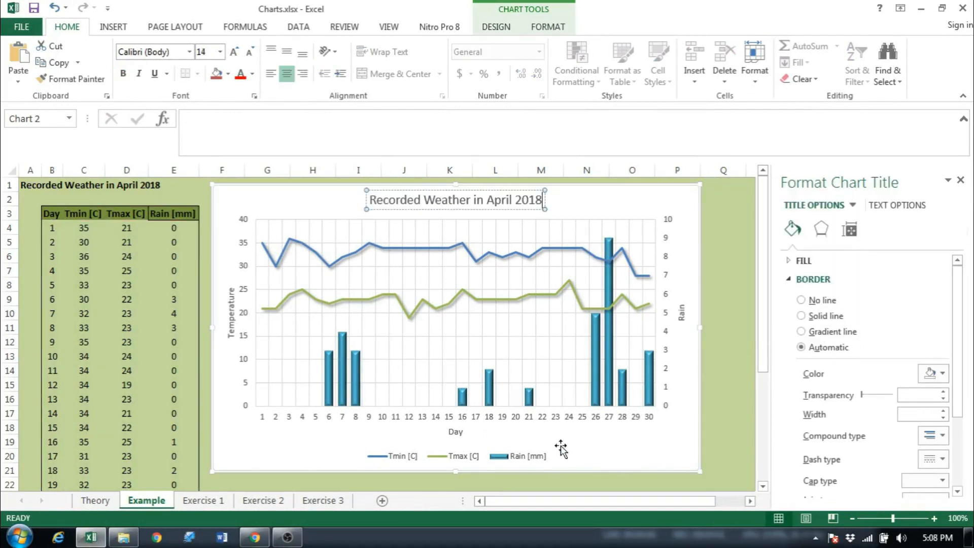
{"action": "left_click", "coordinate": [561, 449]}
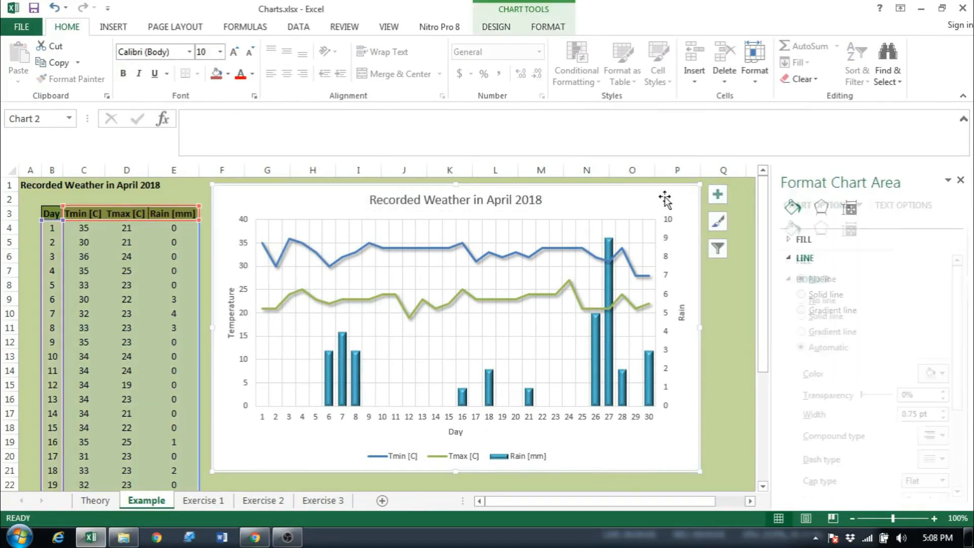
- Filter the chart's categories to exclude days 16 through 30, leaving only days 1 to 15 plotted
{"action": "left_click", "coordinate": [718, 250]}
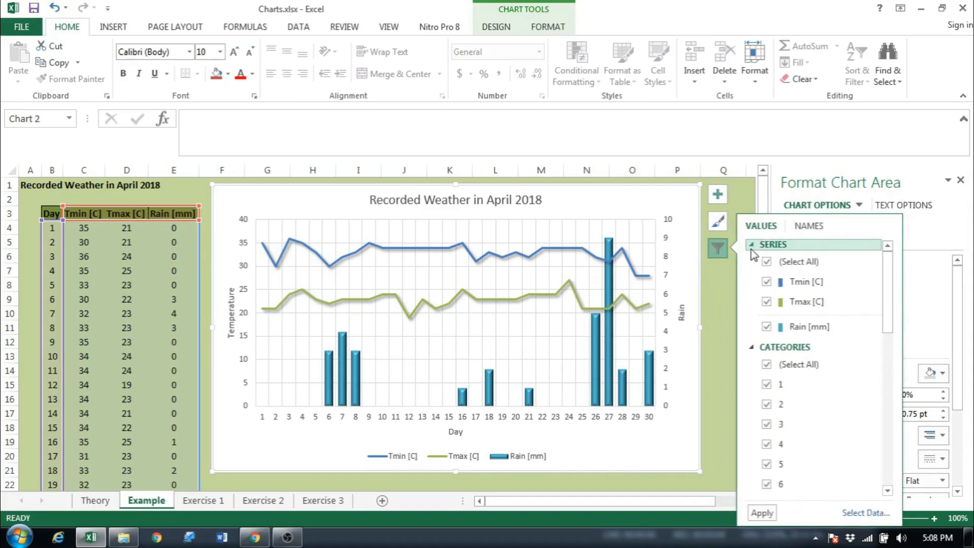
{"action": "scroll", "coordinate": [770, 431], "scroll_direction": "down", "scroll_amount": 4}
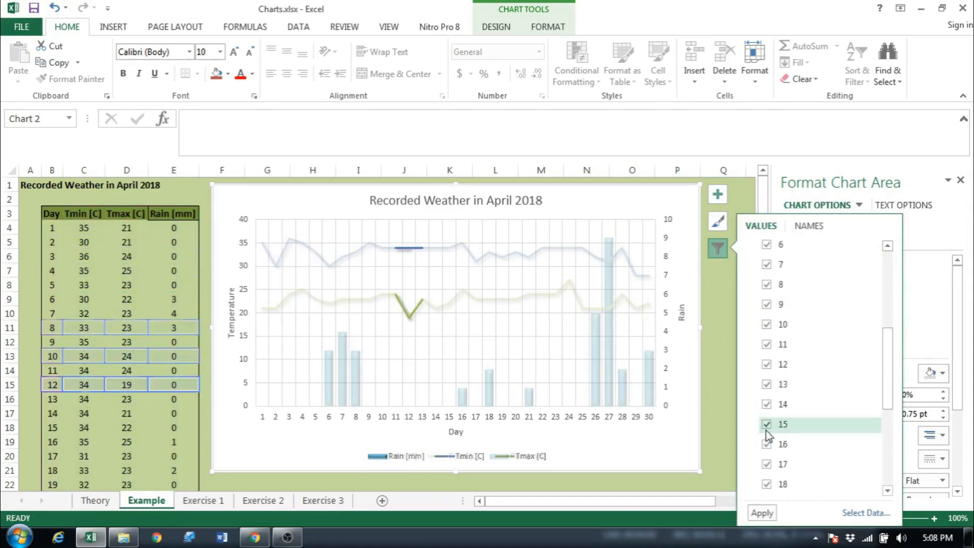
{"action": "scroll", "coordinate": [766, 430], "scroll_direction": "down", "scroll_amount": 1}
{"action": "left_click", "coordinate": [767, 410]}
{"action": "left_click", "coordinate": [766, 430]}
{"action": "left_click", "coordinate": [767, 449]}
{"action": "left_click", "coordinate": [766, 469]}
{"action": "left_click", "coordinate": [767, 490]}
{"action": "scroll", "coordinate": [766, 447], "scroll_direction": "down", "scroll_amount": 3}
{"action": "left_click", "coordinate": [766, 408]}
{"action": "left_click", "coordinate": [767, 427]}
{"action": "left_click", "coordinate": [766, 446]}
{"action": "left_click", "coordinate": [766, 467]}
{"action": "left_click", "coordinate": [767, 486]}
{"action": "scroll", "coordinate": [767, 481], "scroll_direction": "down", "scroll_amount": 3}
{"action": "left_click", "coordinate": [767, 407]}
{"action": "left_click", "coordinate": [766, 427]}
{"action": "left_click", "coordinate": [766, 447]}
{"action": "left_click", "coordinate": [766, 467]}
{"action": "left_click", "coordinate": [766, 485]}
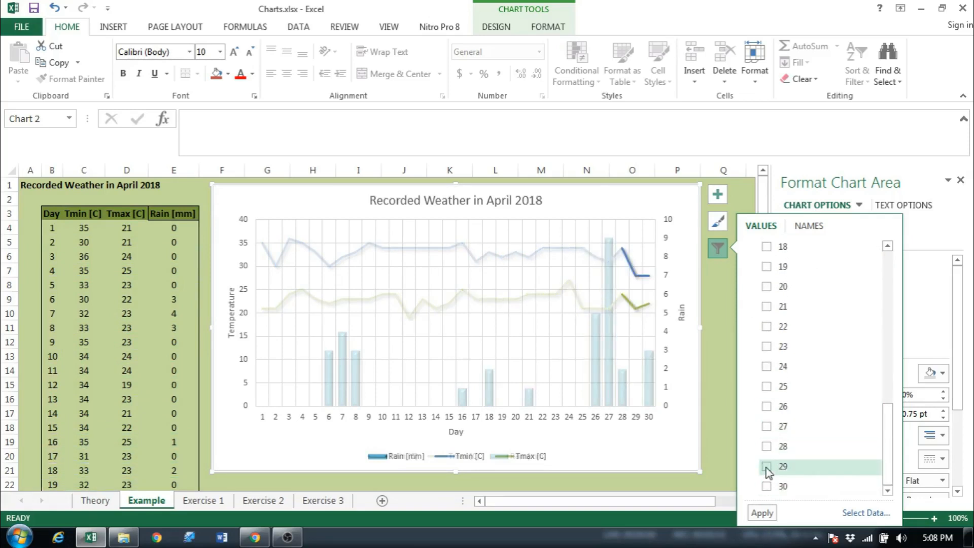
{"action": "left_click", "coordinate": [762, 514]}
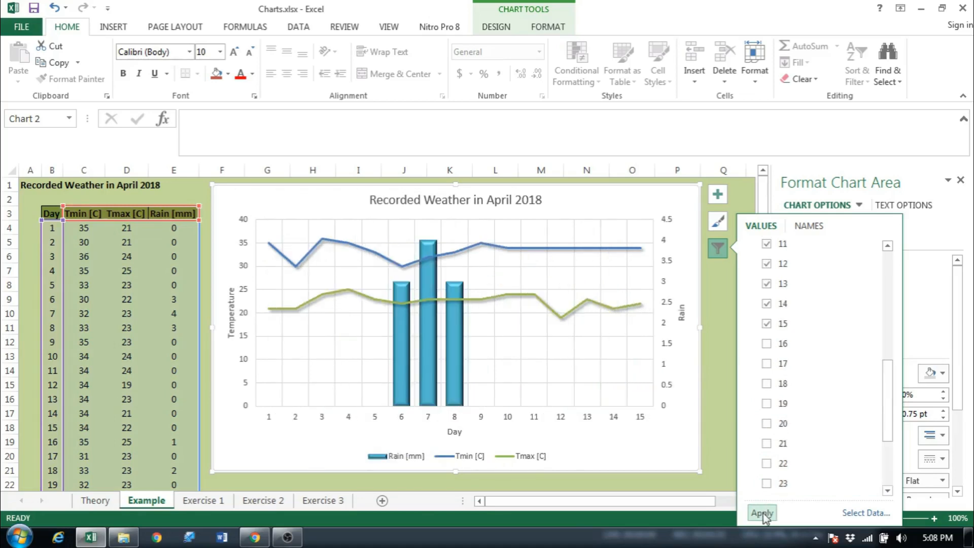
- Review the chart's data source settings, examining the legend entries and which day categories are included on the horizontal axis
{"action": "left_click", "coordinate": [866, 514]}
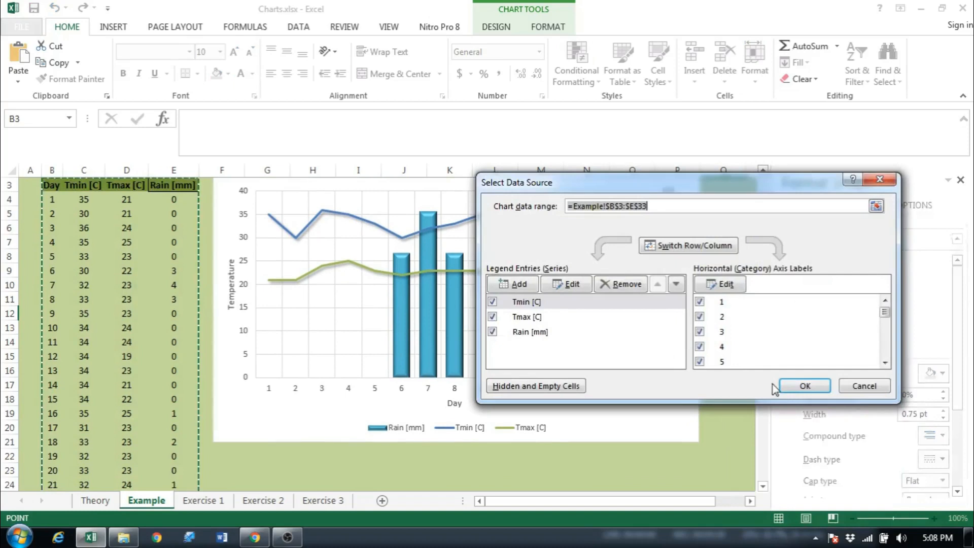
{"action": "left_click", "coordinate": [531, 304]}
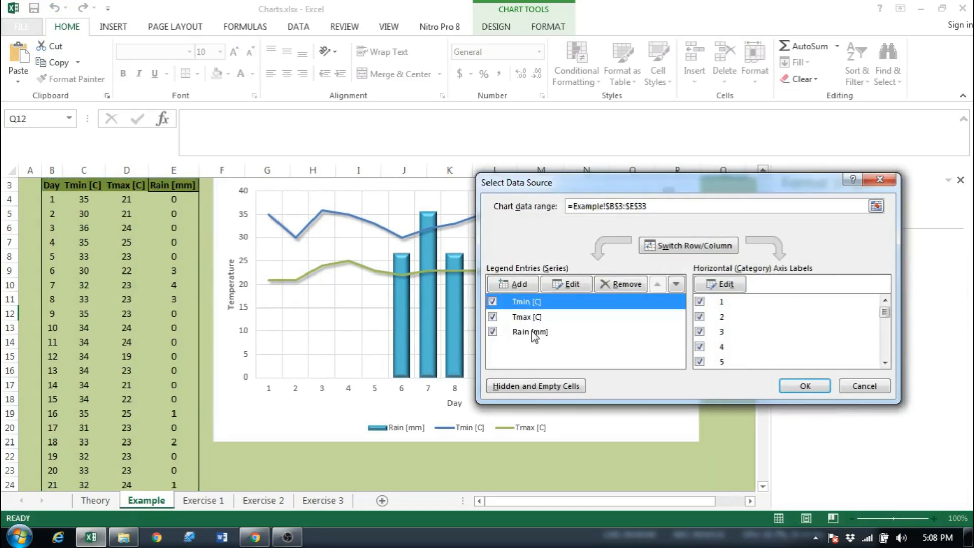
{"action": "left_click", "coordinate": [532, 332]}
{"action": "left_click", "coordinate": [735, 303]}
{"action": "left_click", "coordinate": [738, 320]}
{"action": "left_click", "coordinate": [737, 348]}
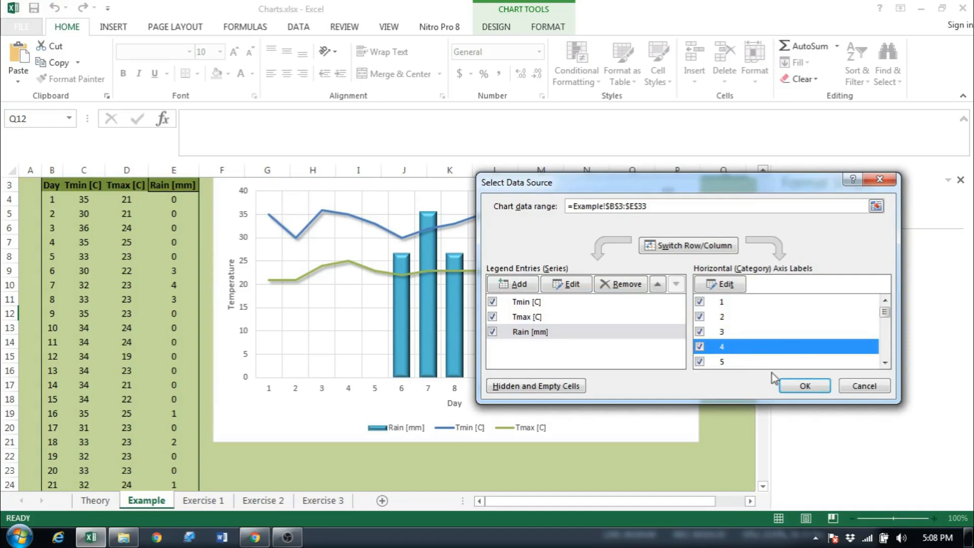
{"action": "scroll", "coordinate": [784, 344], "scroll_direction": "down", "scroll_amount": 7}
{"action": "scroll", "coordinate": [729, 329], "scroll_direction": "up", "scroll_amount": 1}
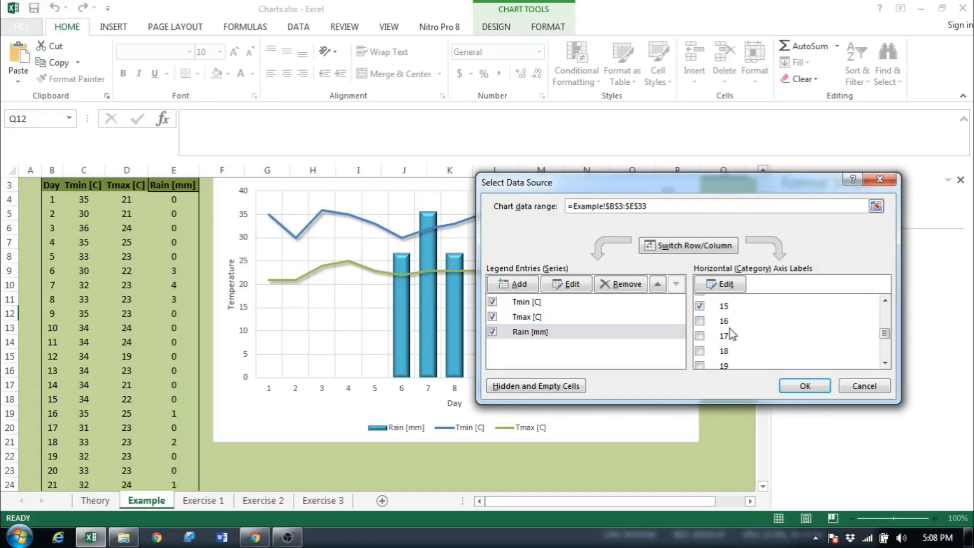
{"action": "scroll", "coordinate": [740, 350], "scroll_direction": "down", "scroll_amount": 4}
{"action": "left_click", "coordinate": [808, 388]}
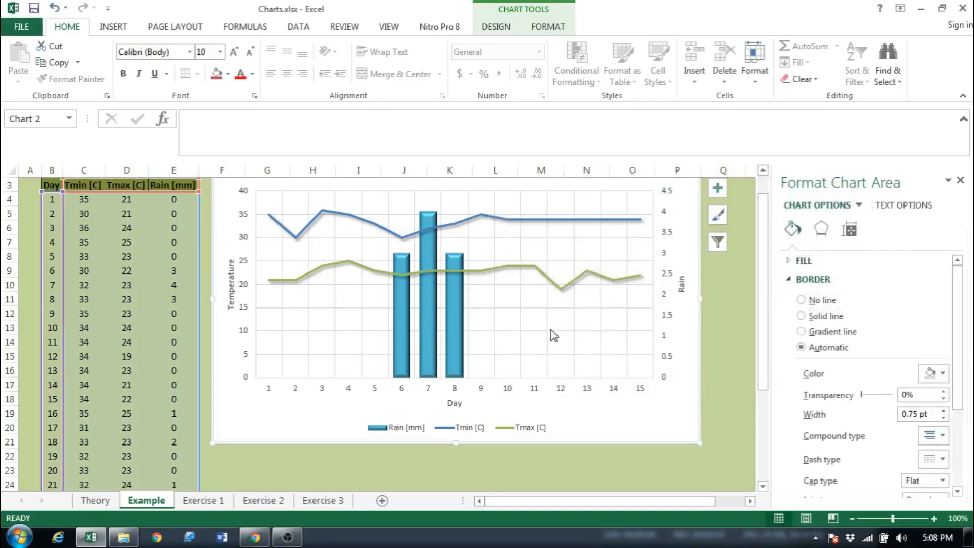
{"action": "scroll", "coordinate": [477, 314], "scroll_direction": "up", "scroll_amount": 1}
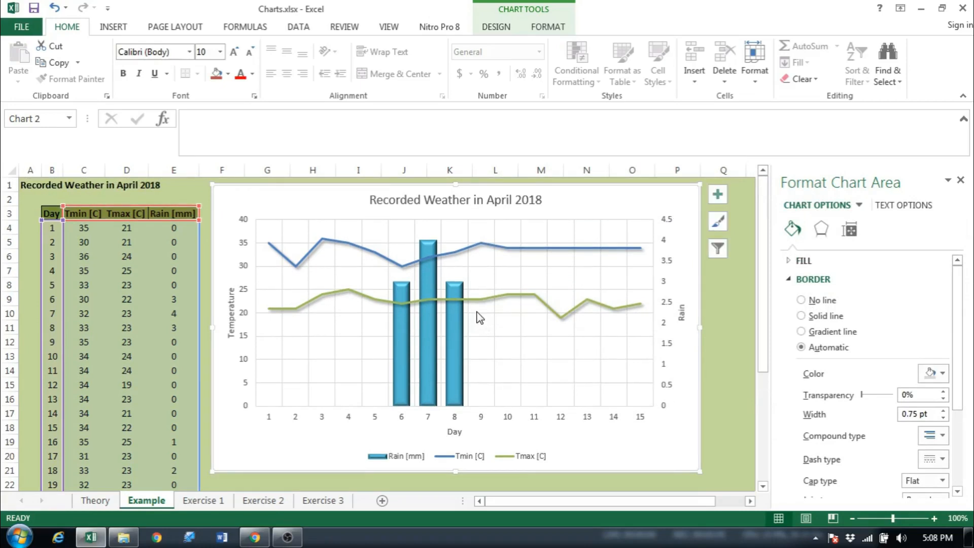